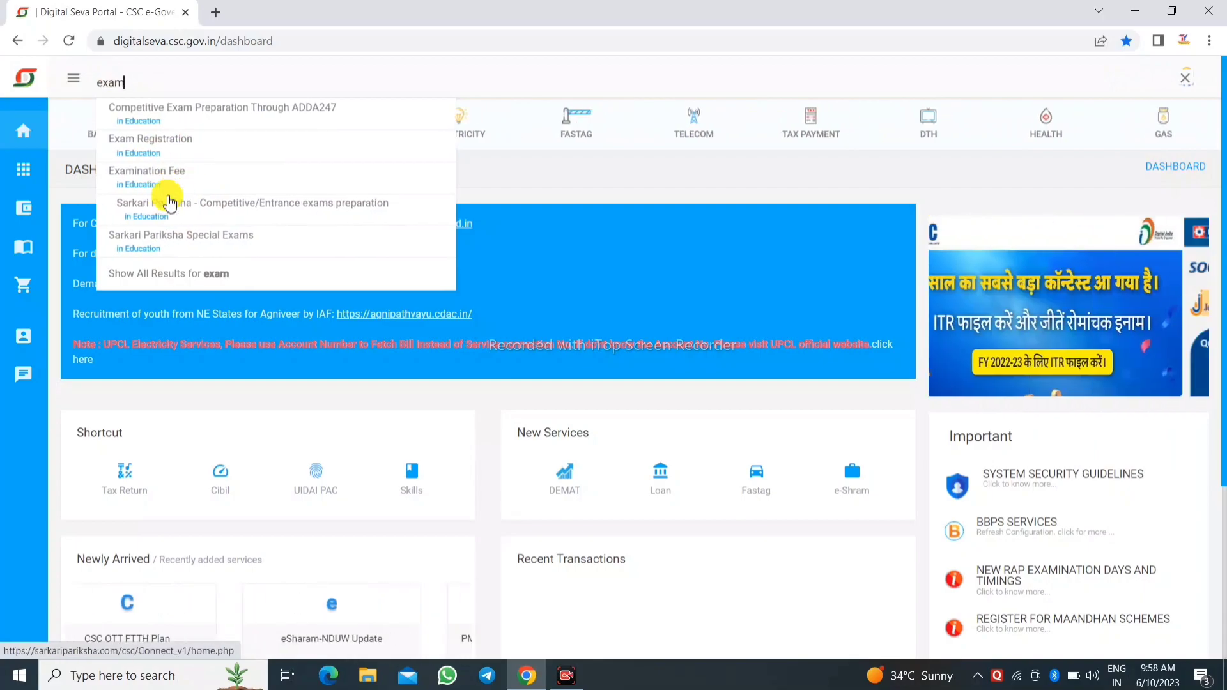
Step: Open the IIBF non-member examination application form from the exam search results and set the applicant's title to Mr
click(164, 188)
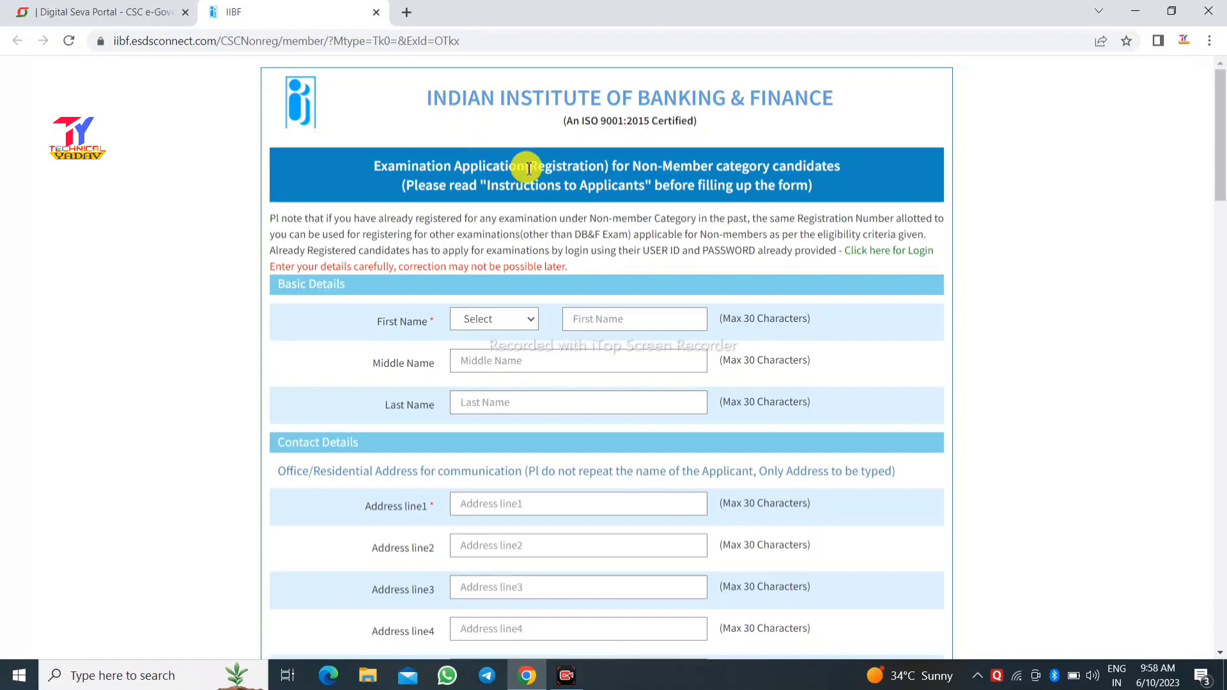
click(515, 323)
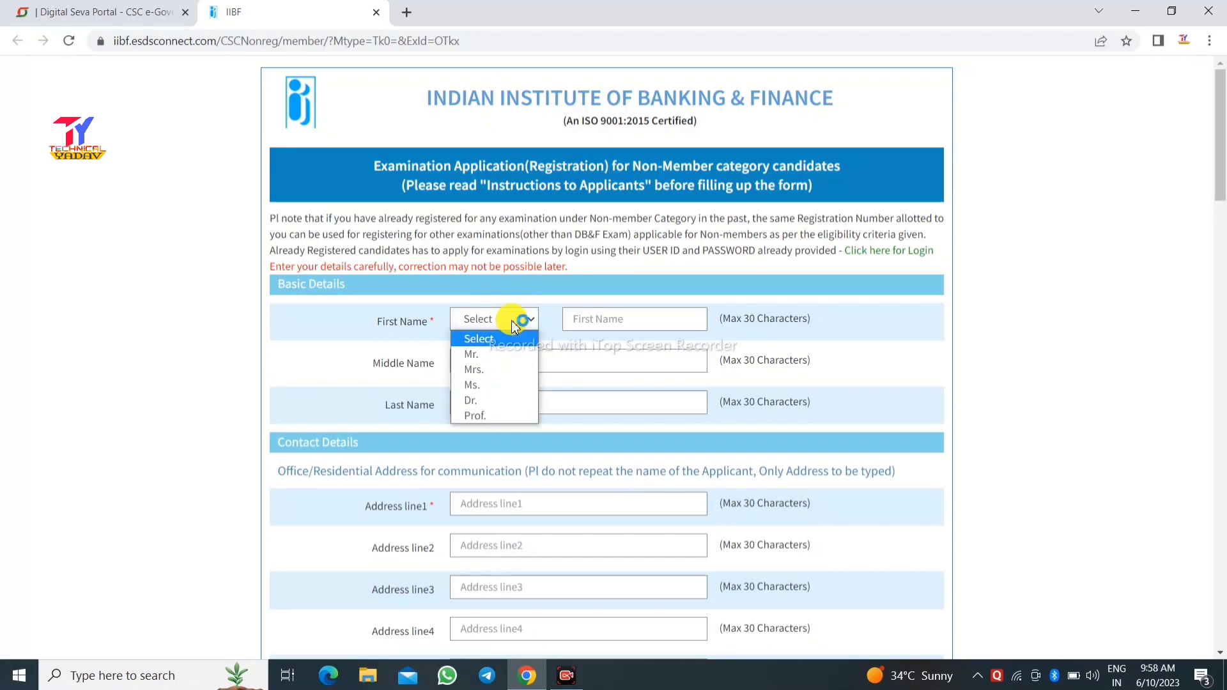
click(493, 354)
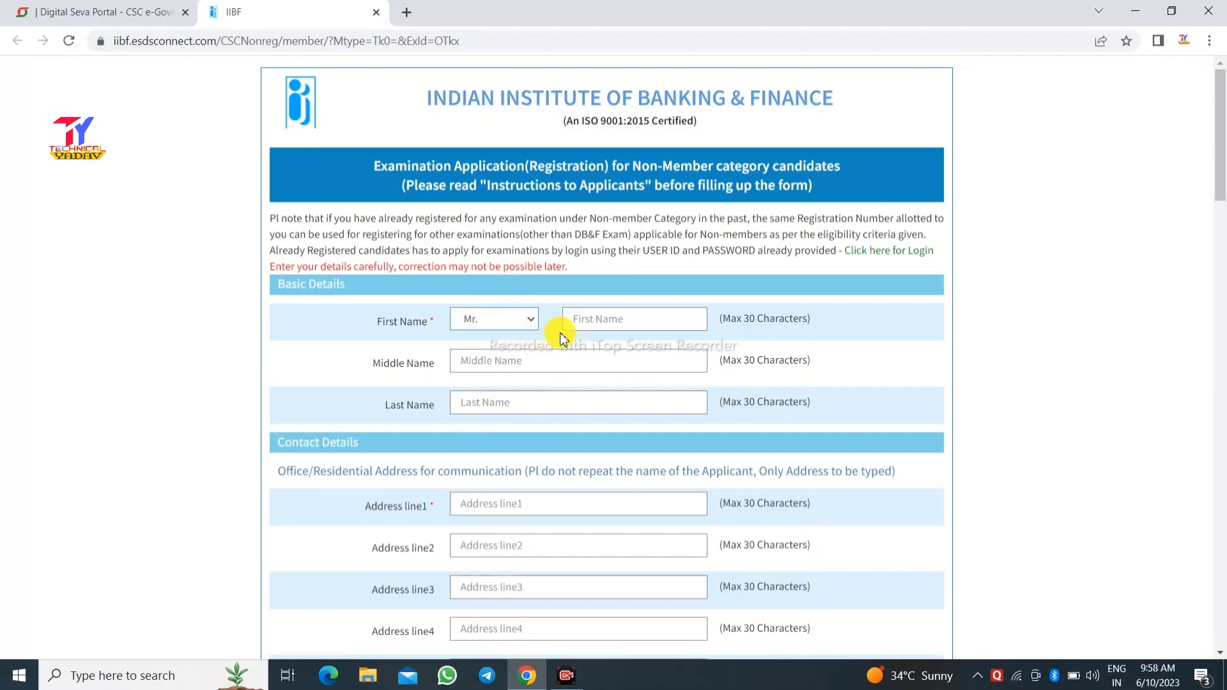
click(582, 324)
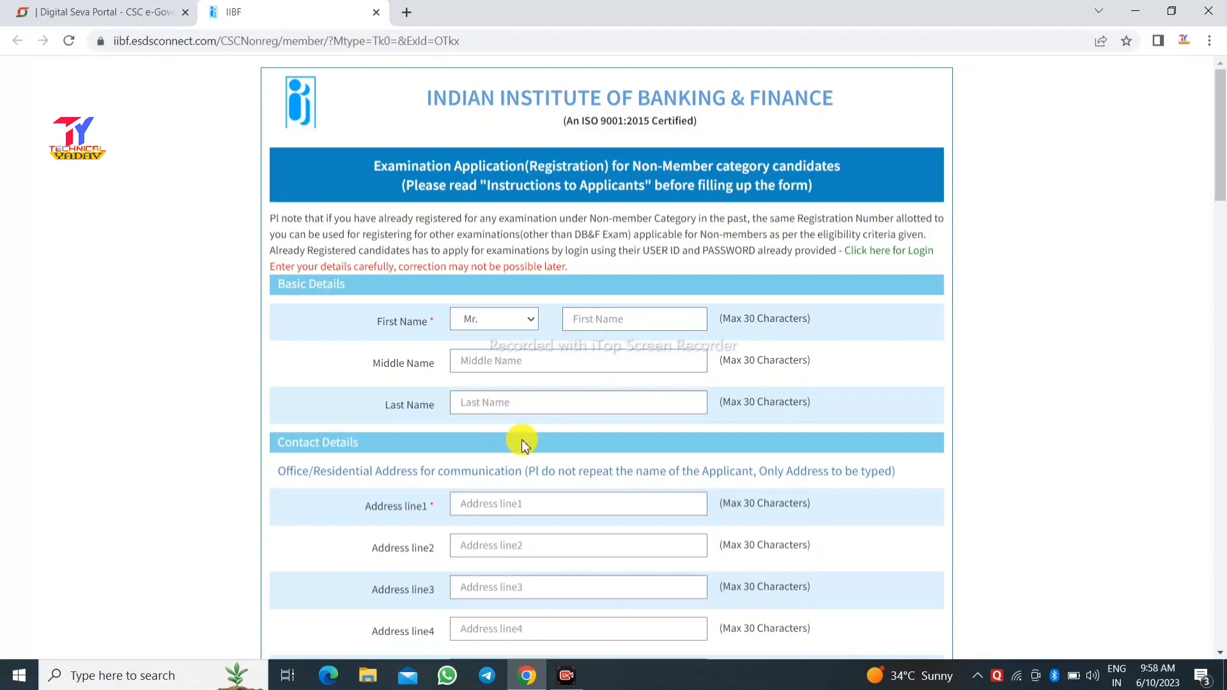
scroll(521, 440, down, 4)
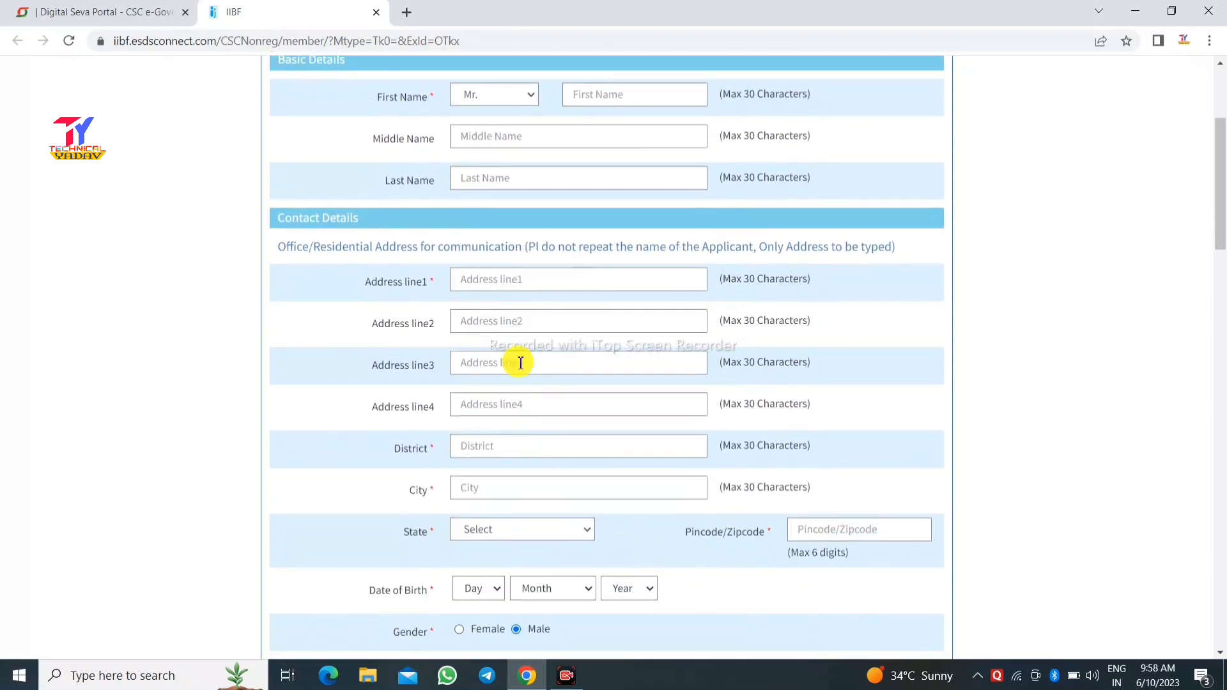
click(496, 330)
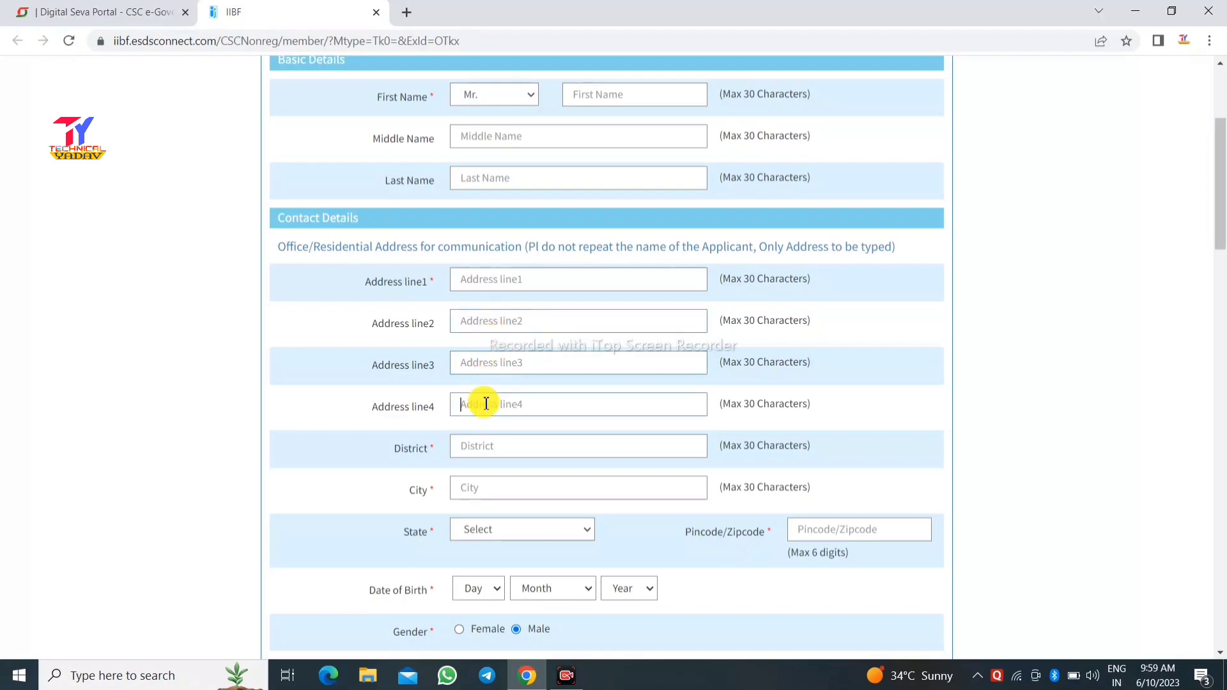
click(486, 404)
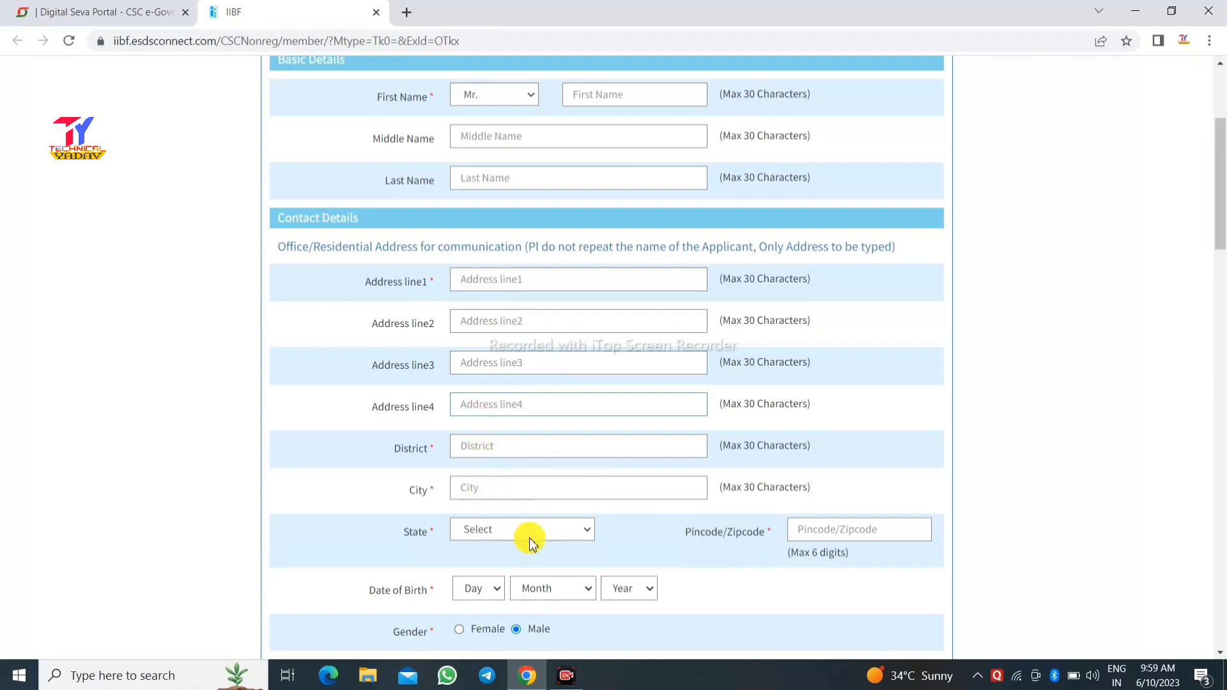
click(818, 530)
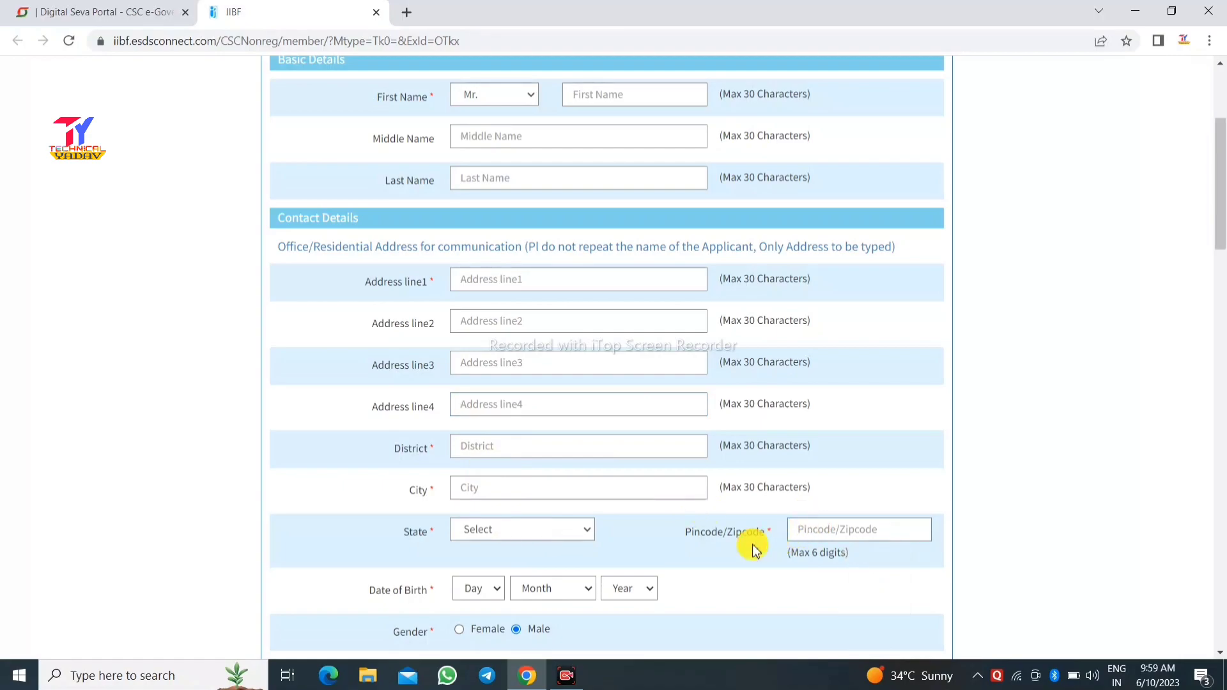
Step: Select the applicant's date of birth and choose Male as the gender
scroll(755, 550, down, 4)
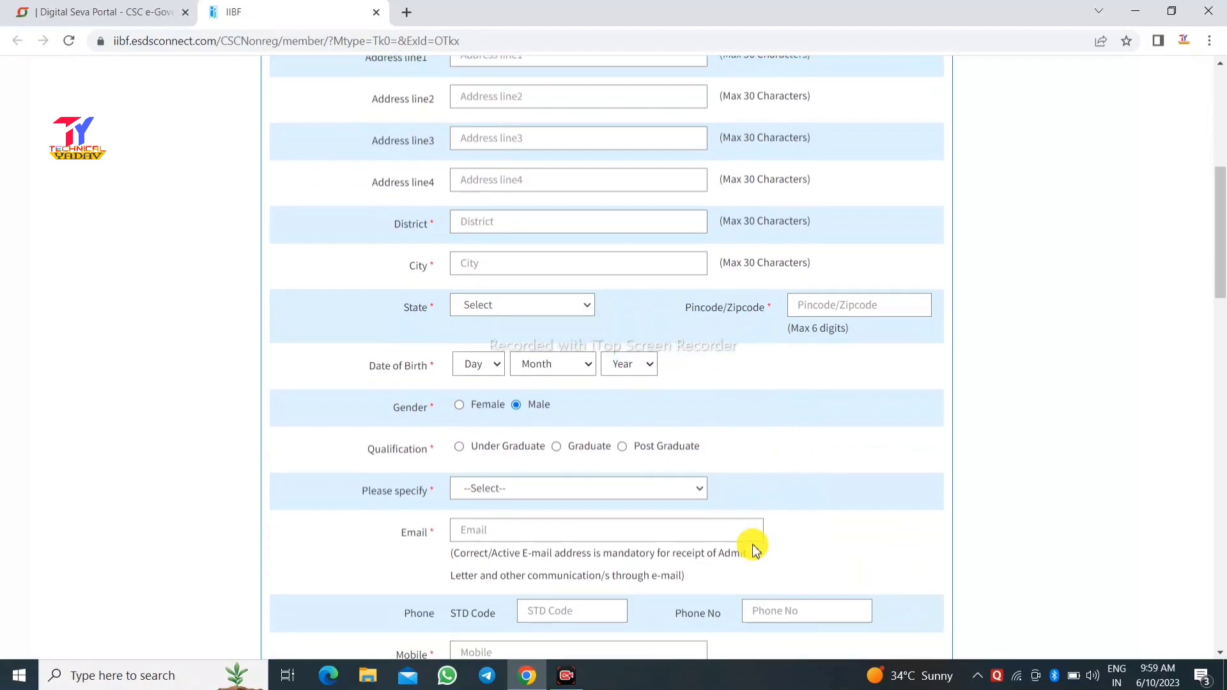
click(496, 366)
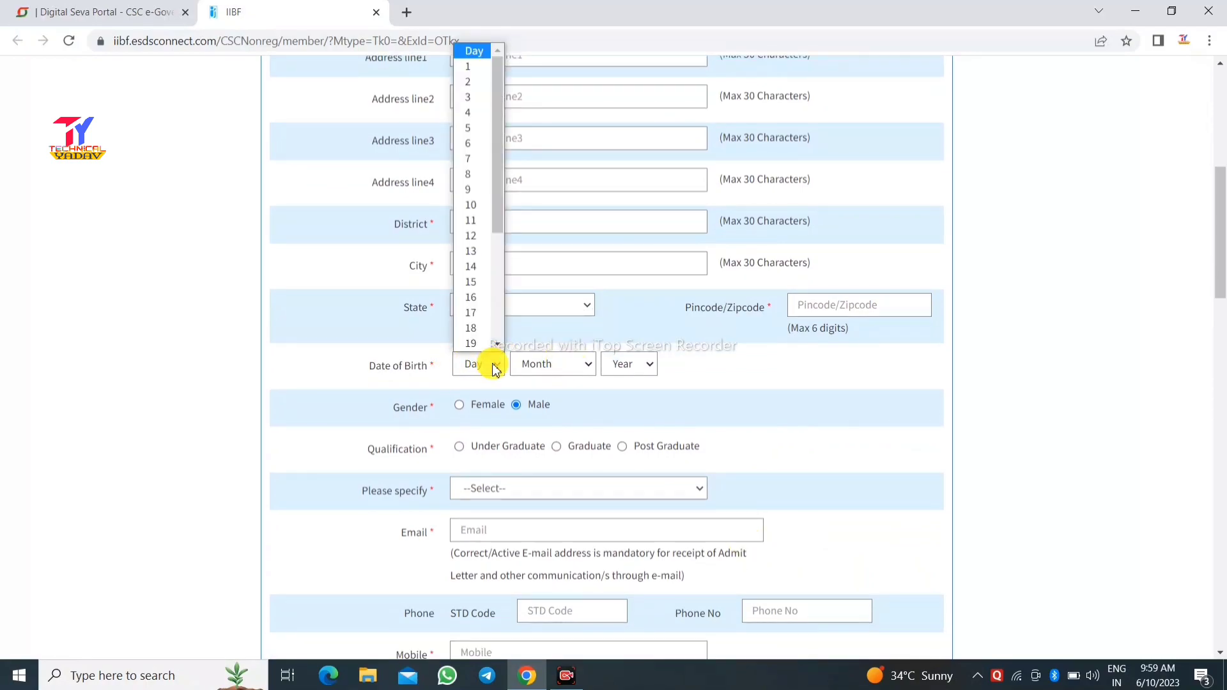
key(5)
click(561, 364)
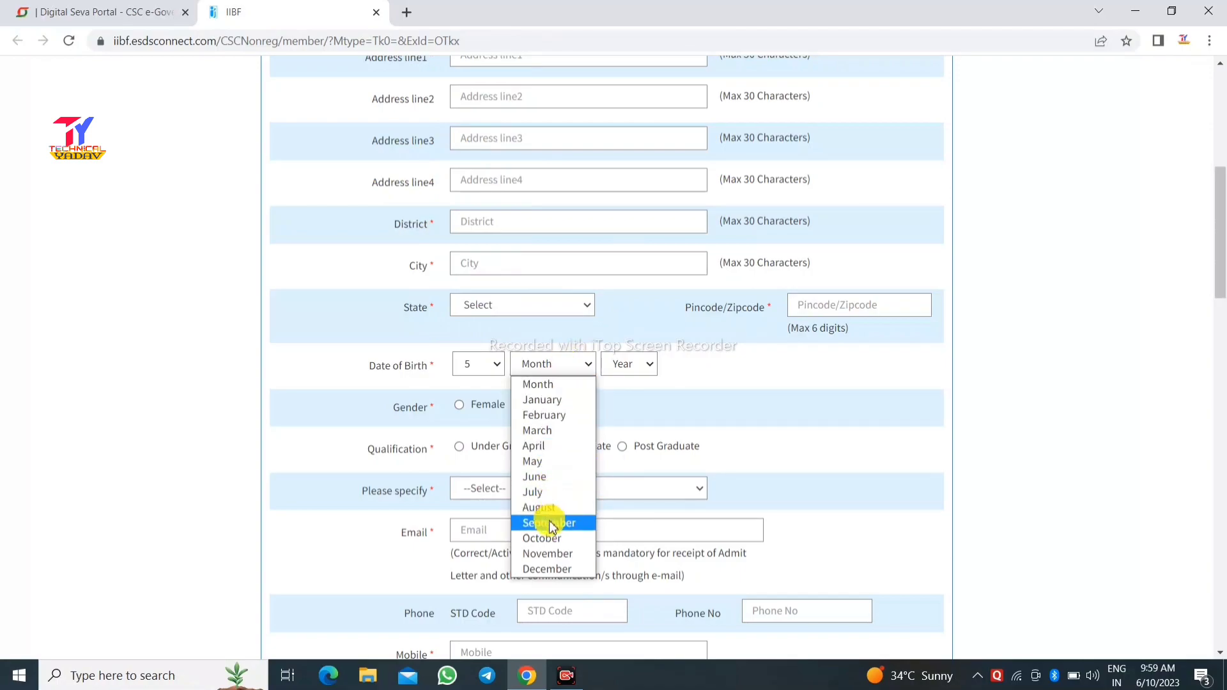
click(551, 523)
click(630, 364)
scroll(647, 268, down, 1)
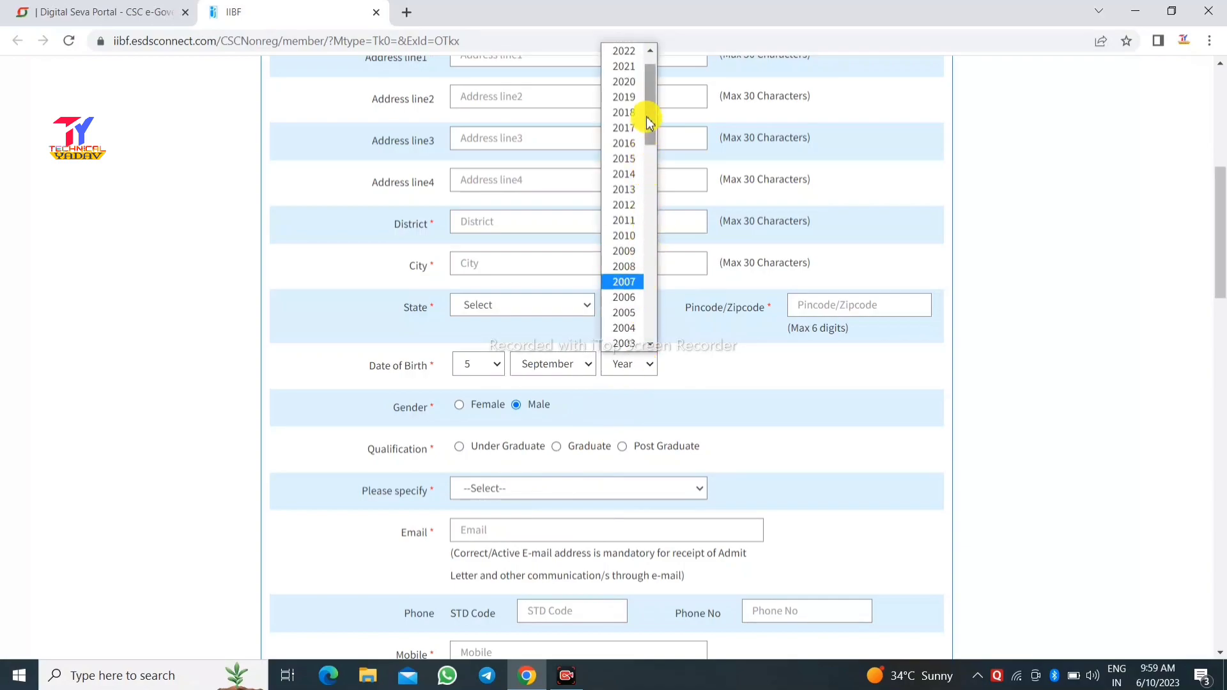
drag(647, 119, 650, 227)
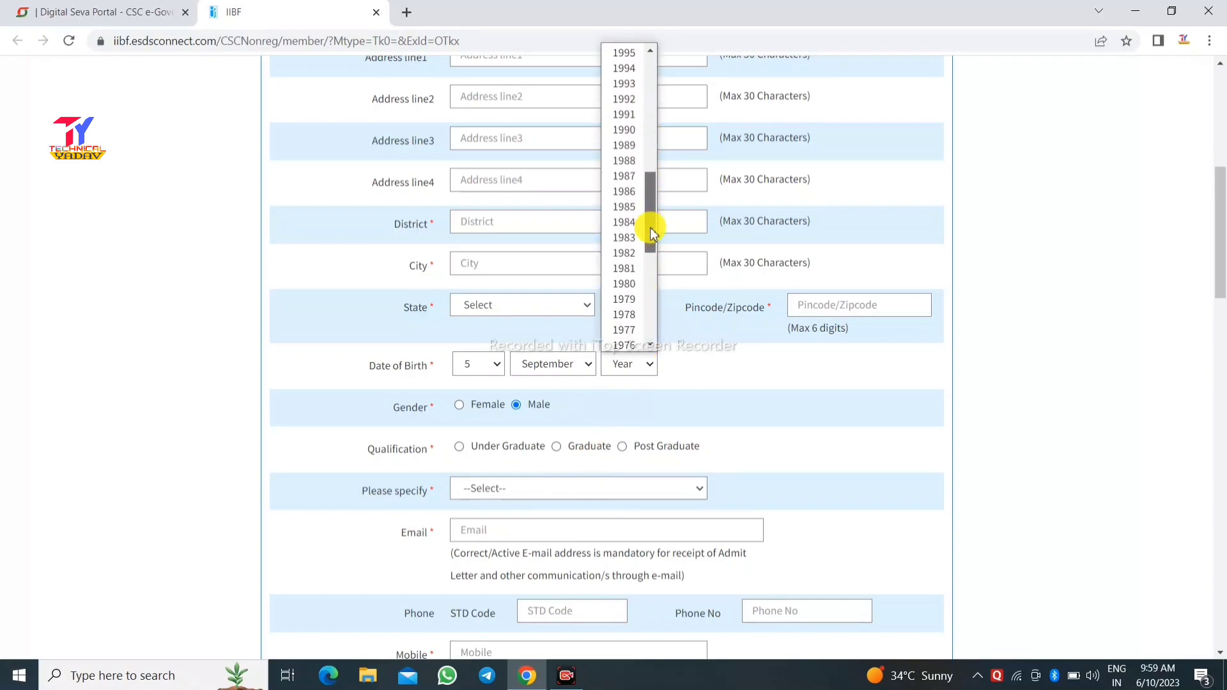
click(624, 103)
click(516, 406)
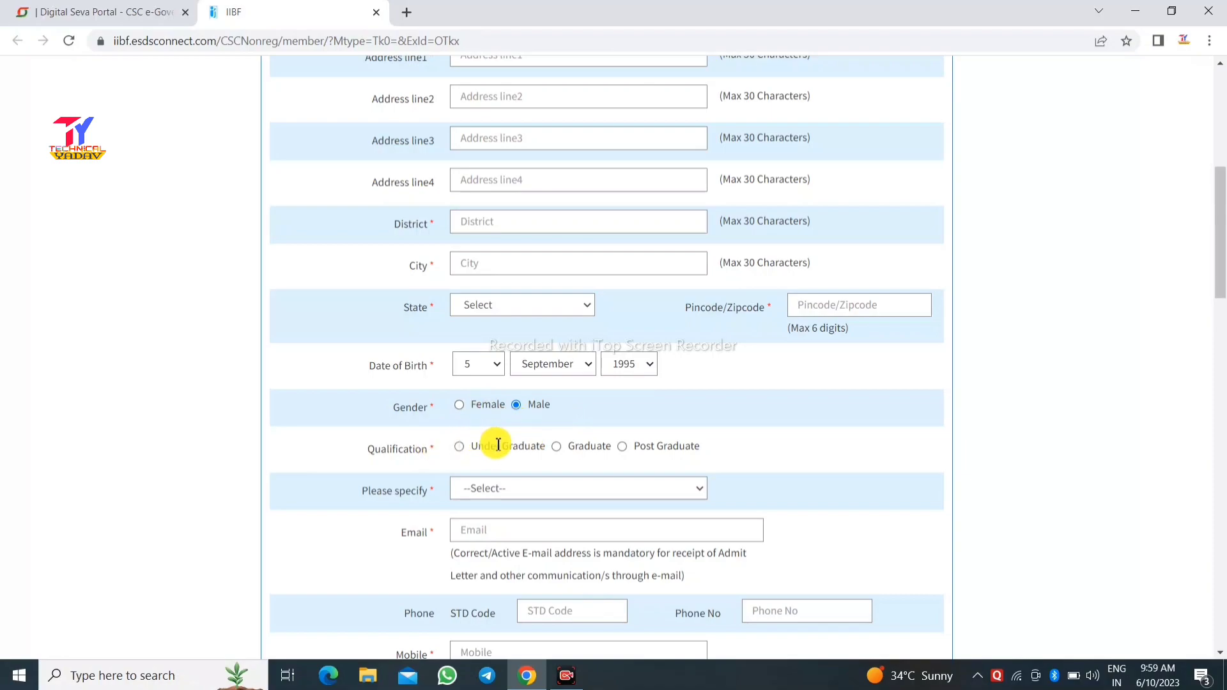
click(461, 447)
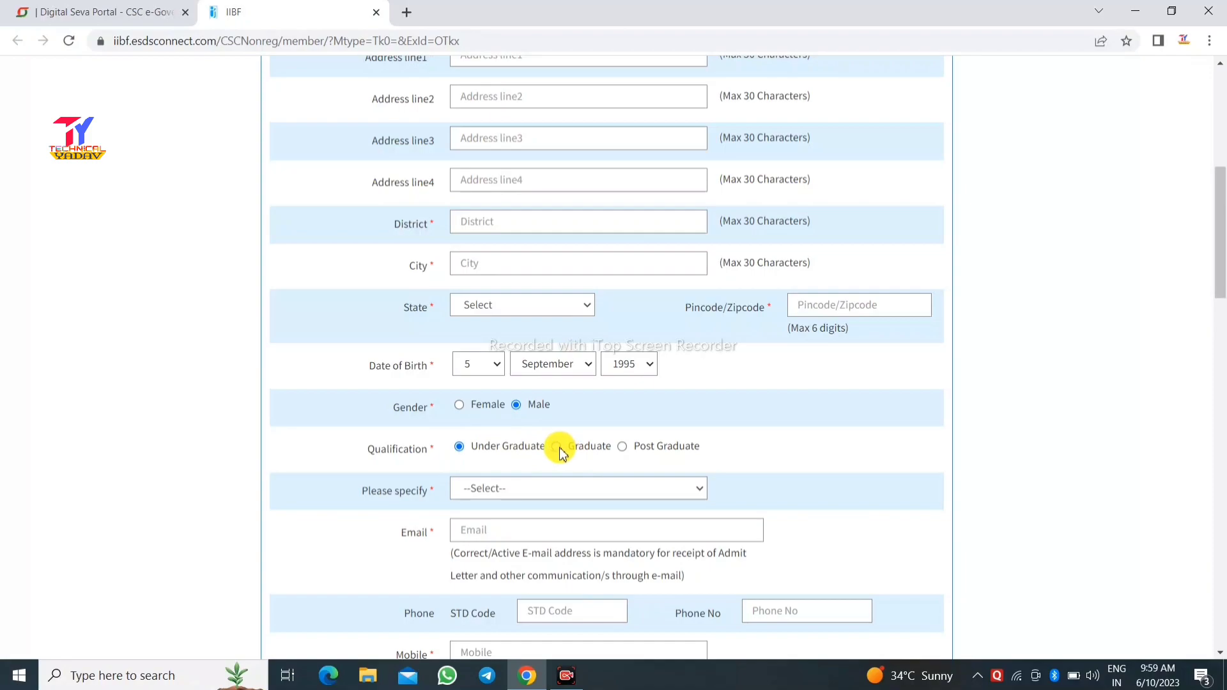
click(557, 447)
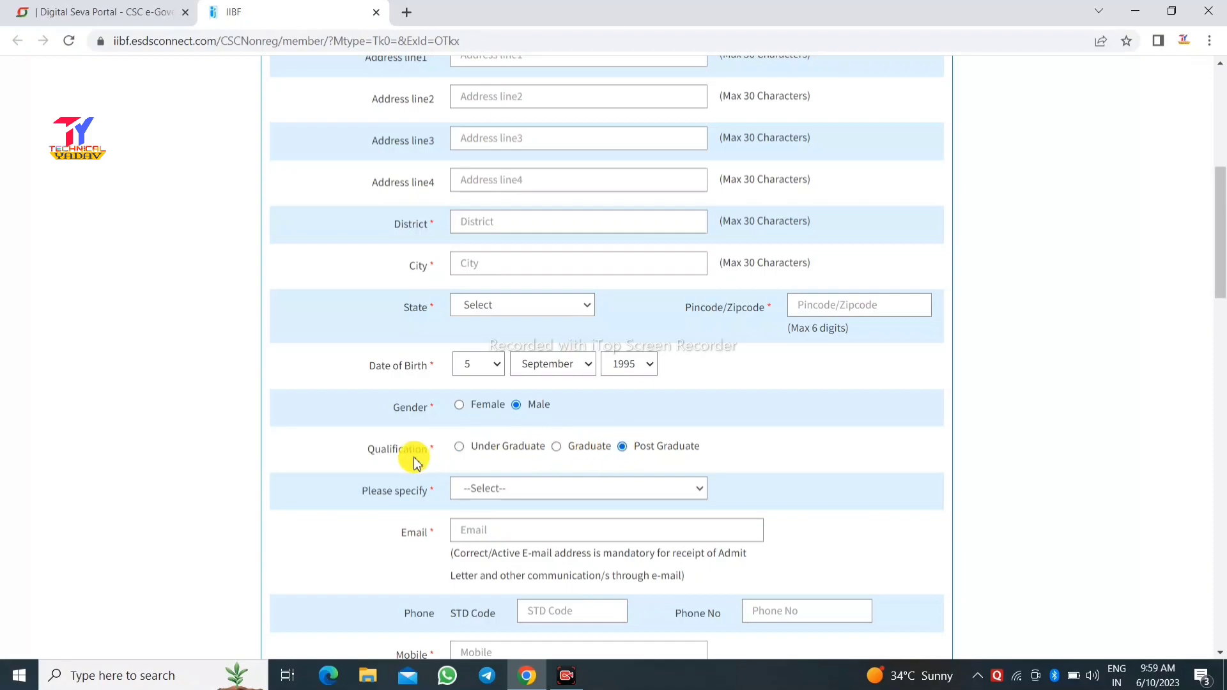
click(460, 447)
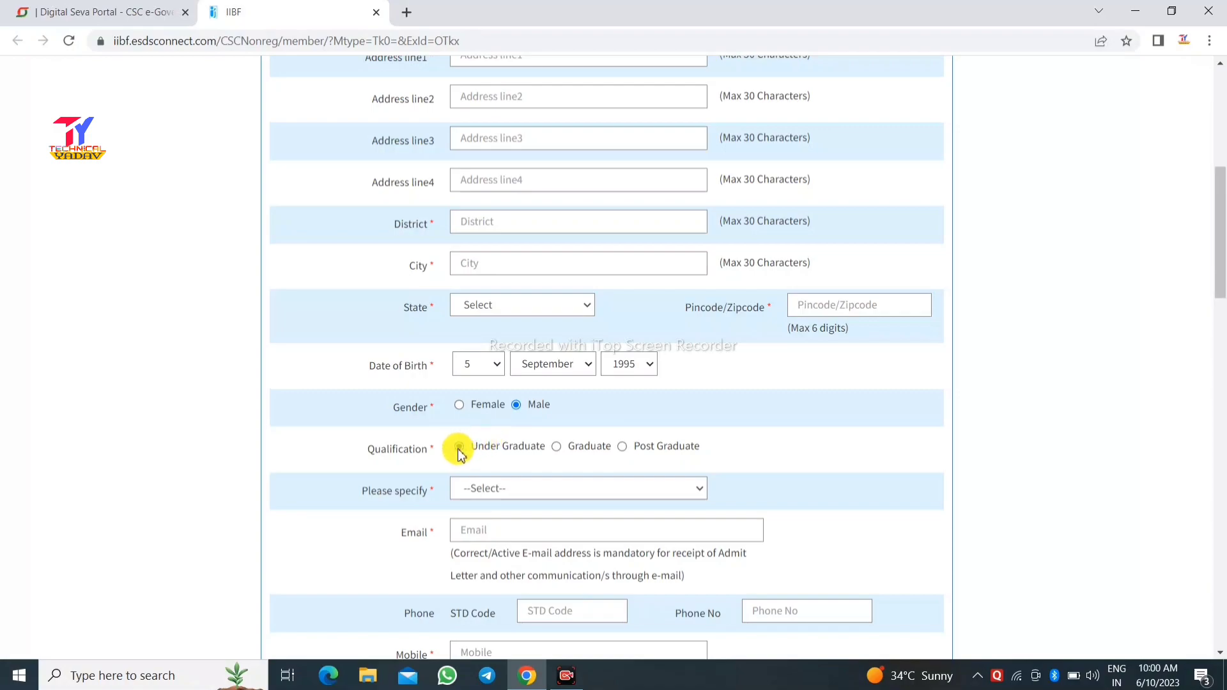
click(534, 494)
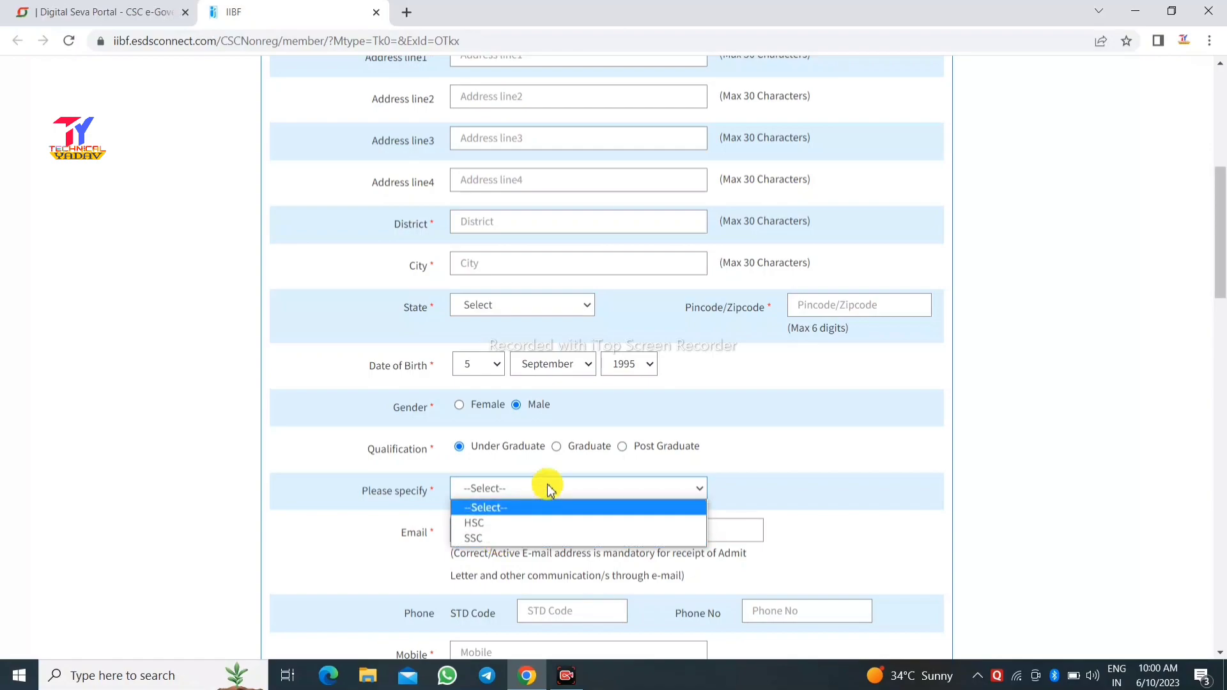
Step: Set the qualification to Graduate and specify it as BACHELOR OF COMMERCE(BCOM)
click(562, 447)
click(557, 447)
click(553, 490)
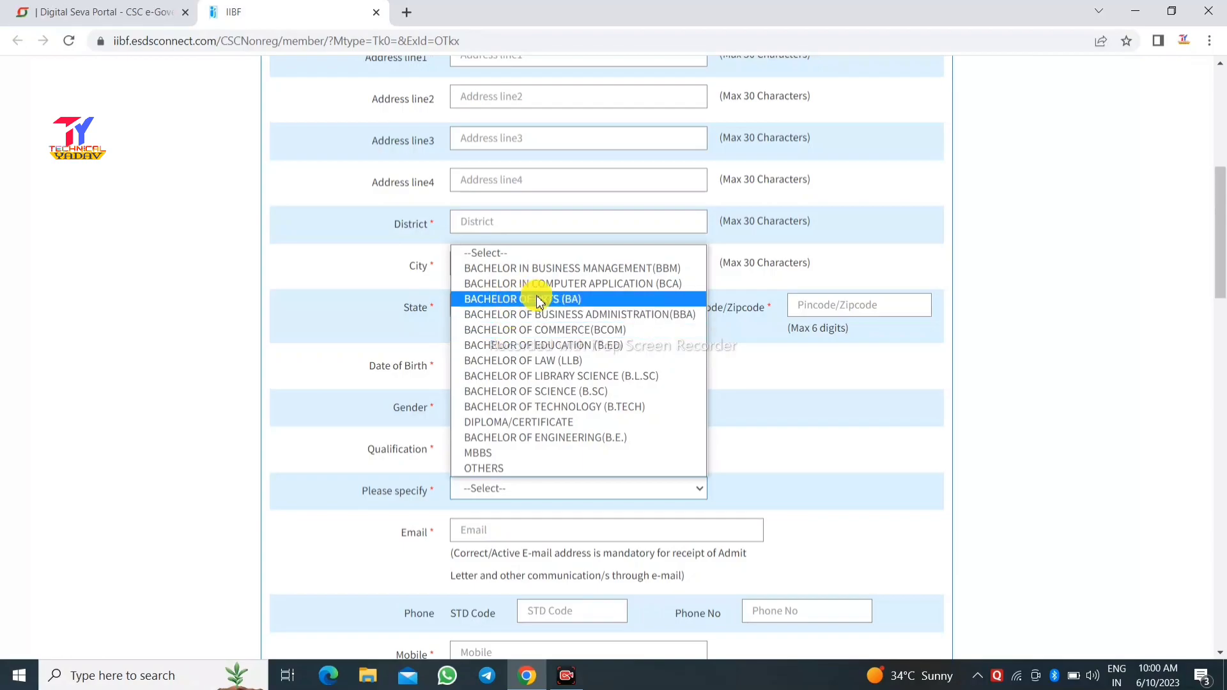
click(555, 333)
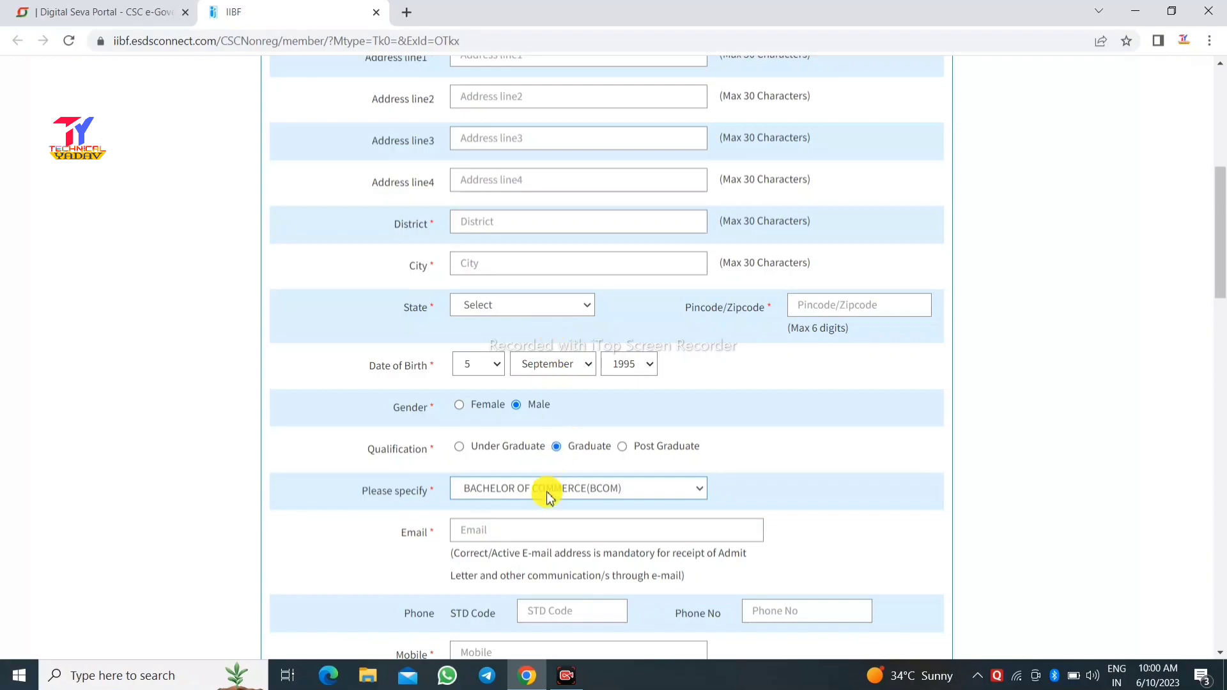
Step: Fill in the applicant's email address using a saved suggestion
click(537, 528)
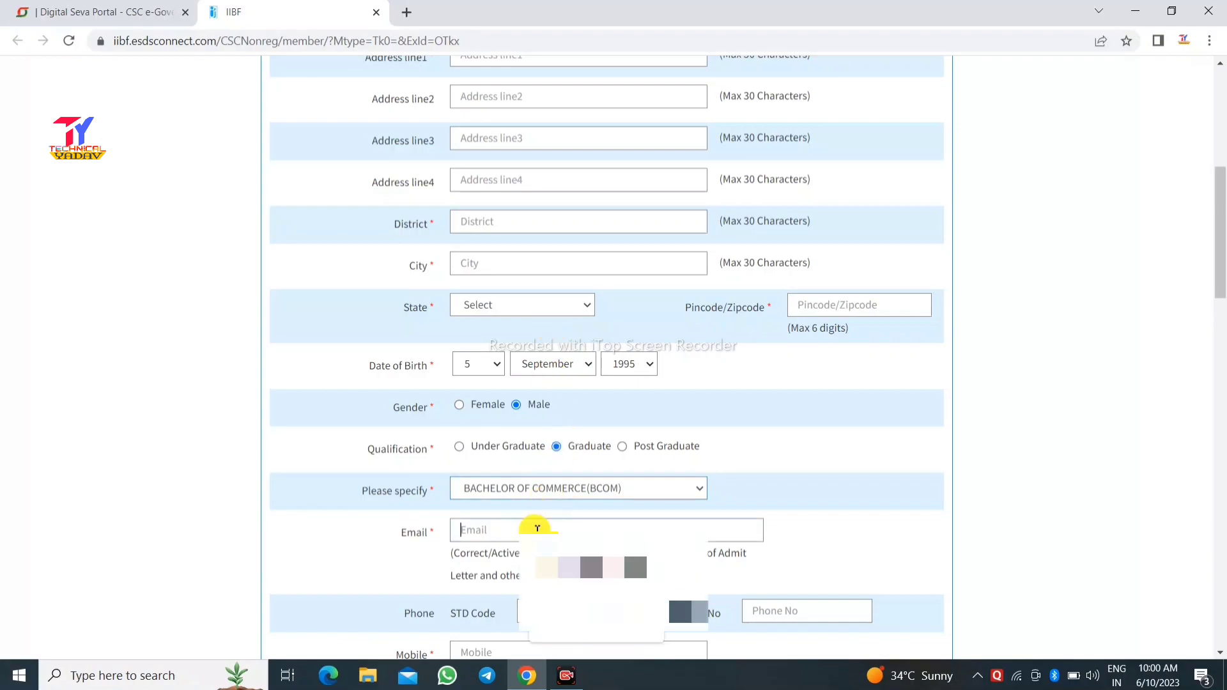
click(562, 567)
scroll(583, 419, down, 3)
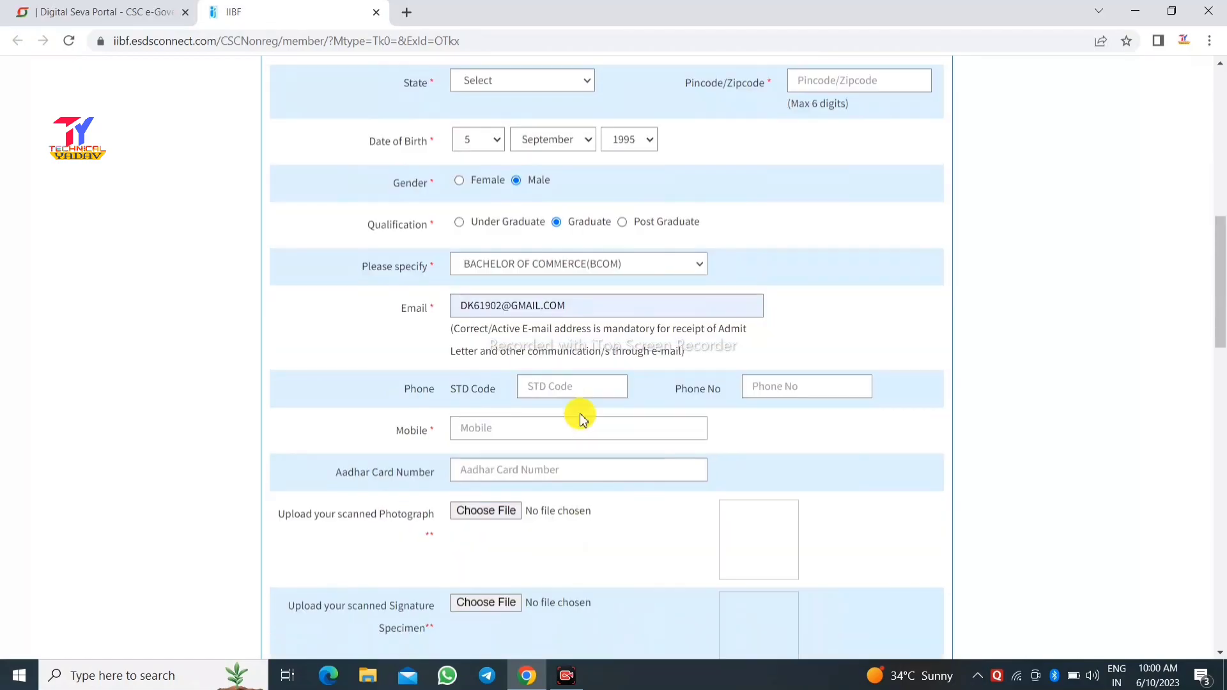
click(490, 434)
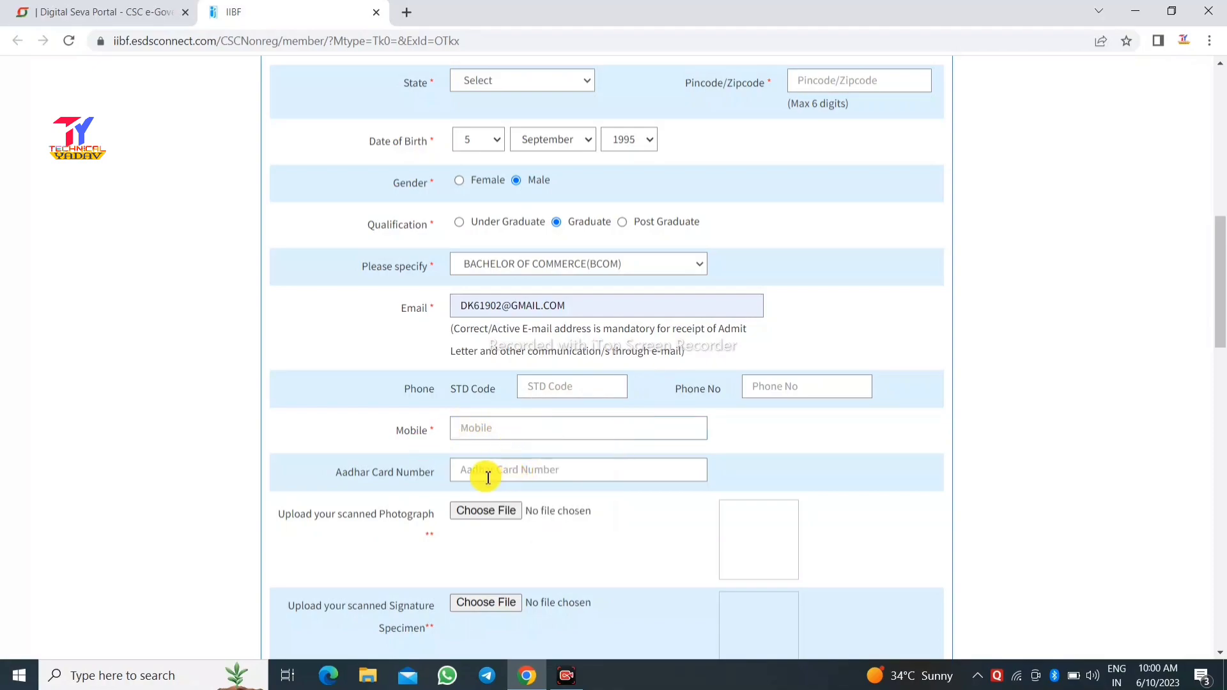
Step: Try to upload a file from the CSC VLE folder as the scanned signature specimen
scroll(486, 480, down, 1)
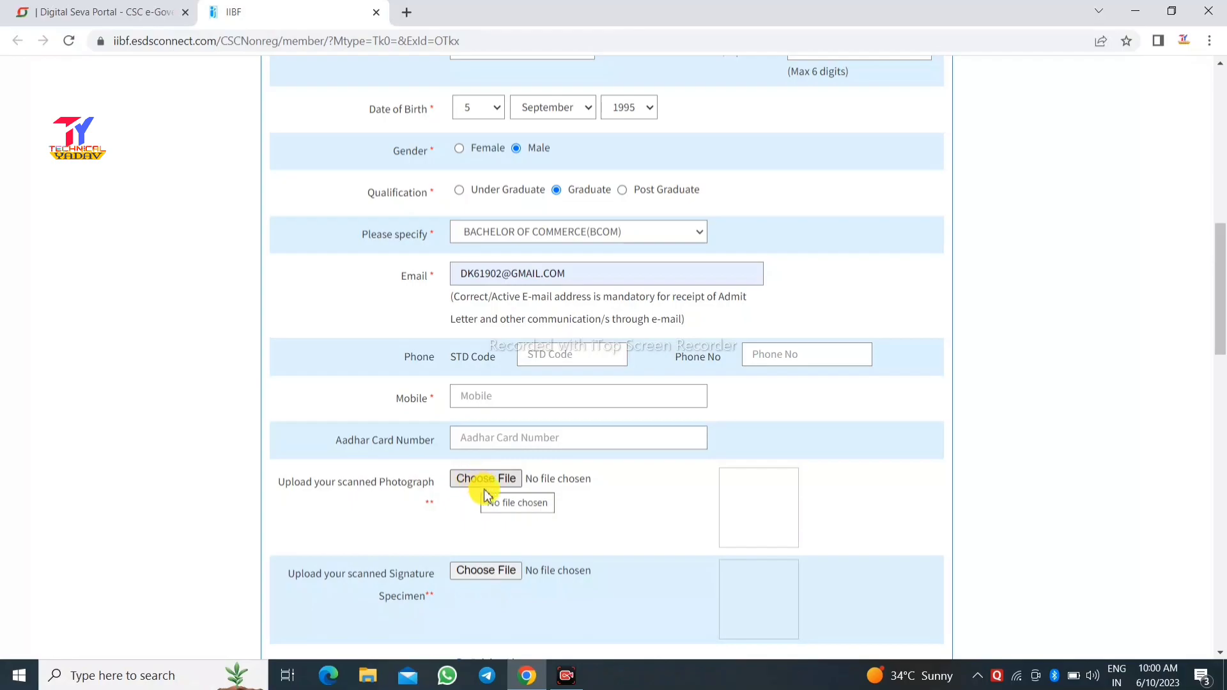
scroll(384, 261, down, 1)
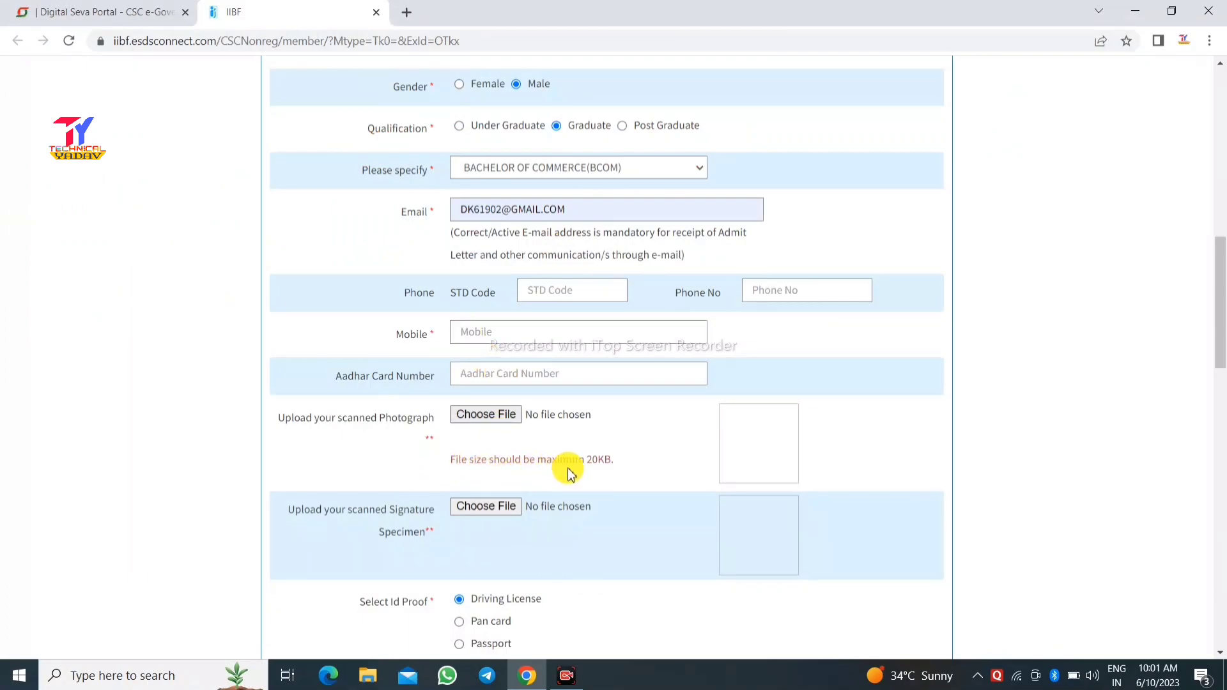
click(487, 508)
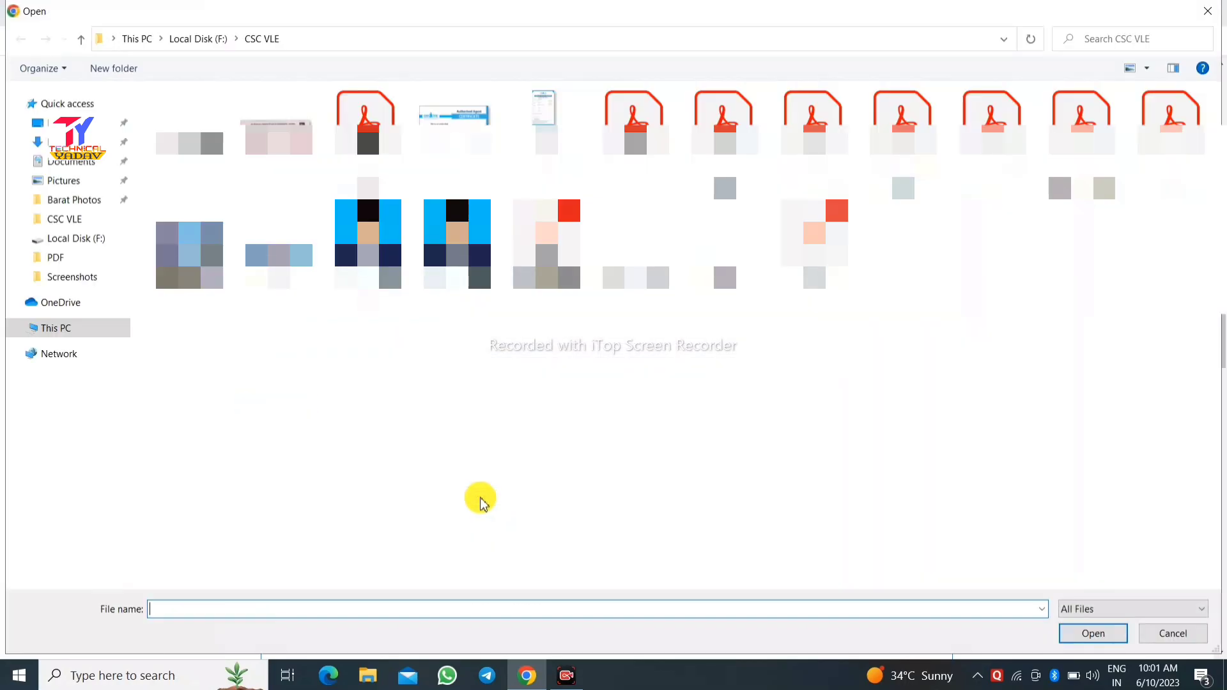
click(724, 243)
key(Return)
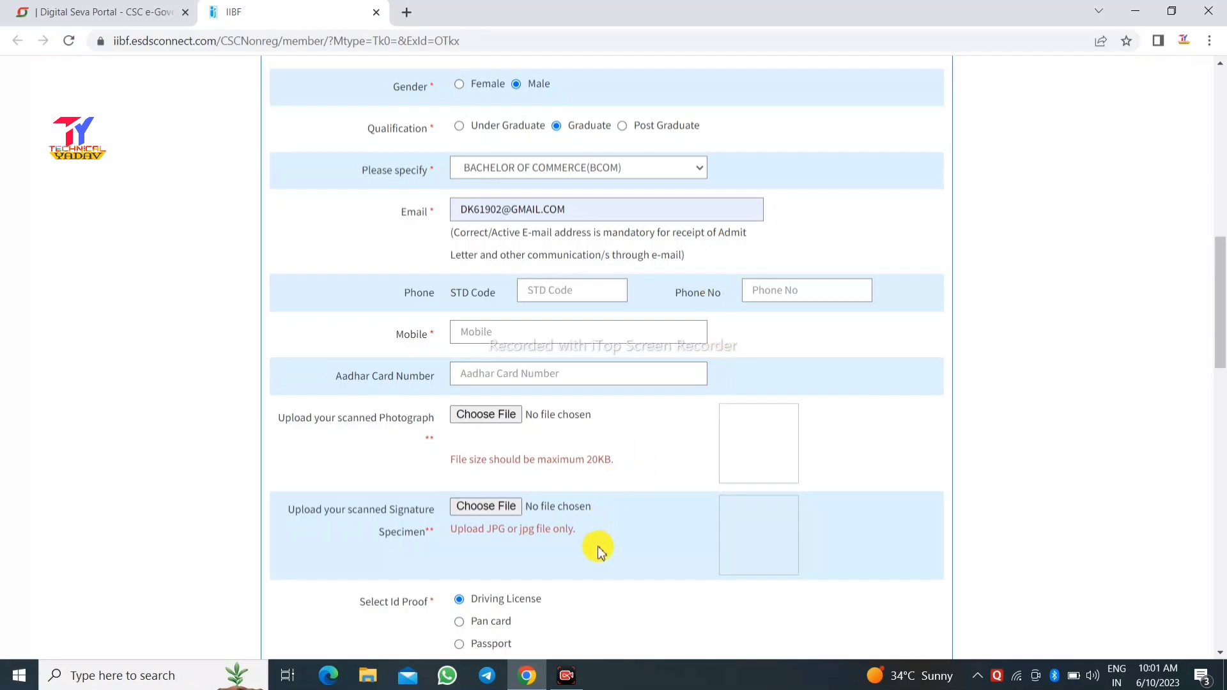
Step: Choose Pan card as the ID proof type and upload PAN CARD 1.jpg as the ID proof
scroll(601, 551, down, 4)
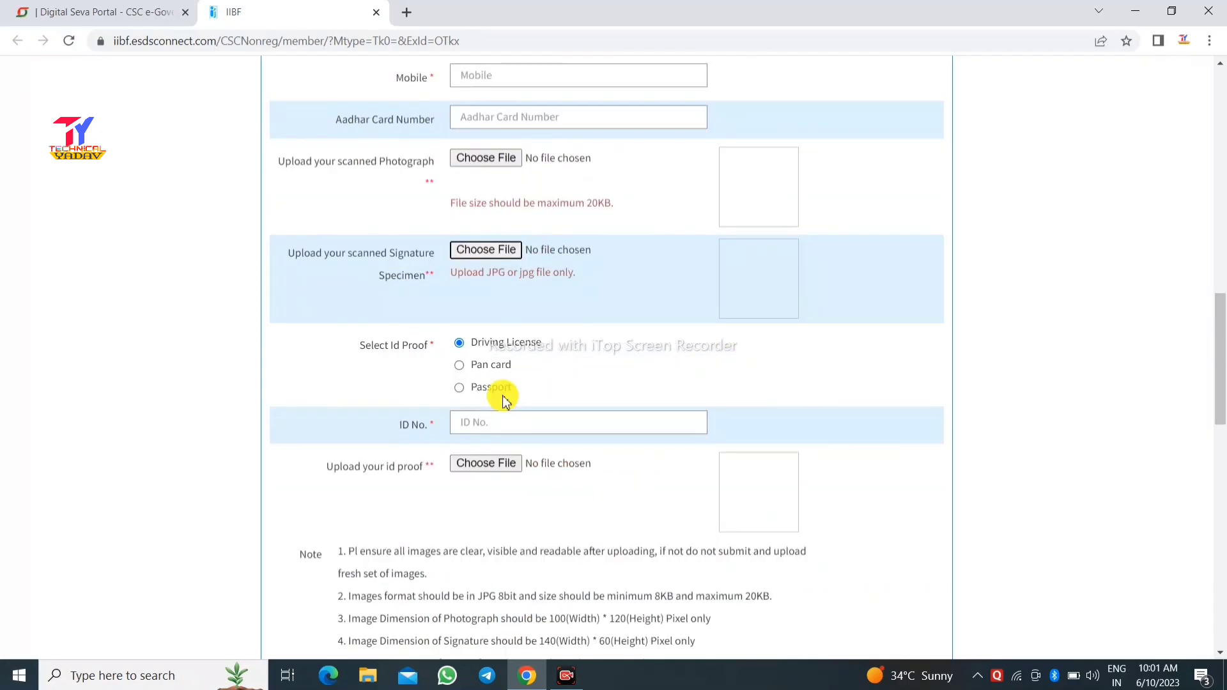
click(460, 366)
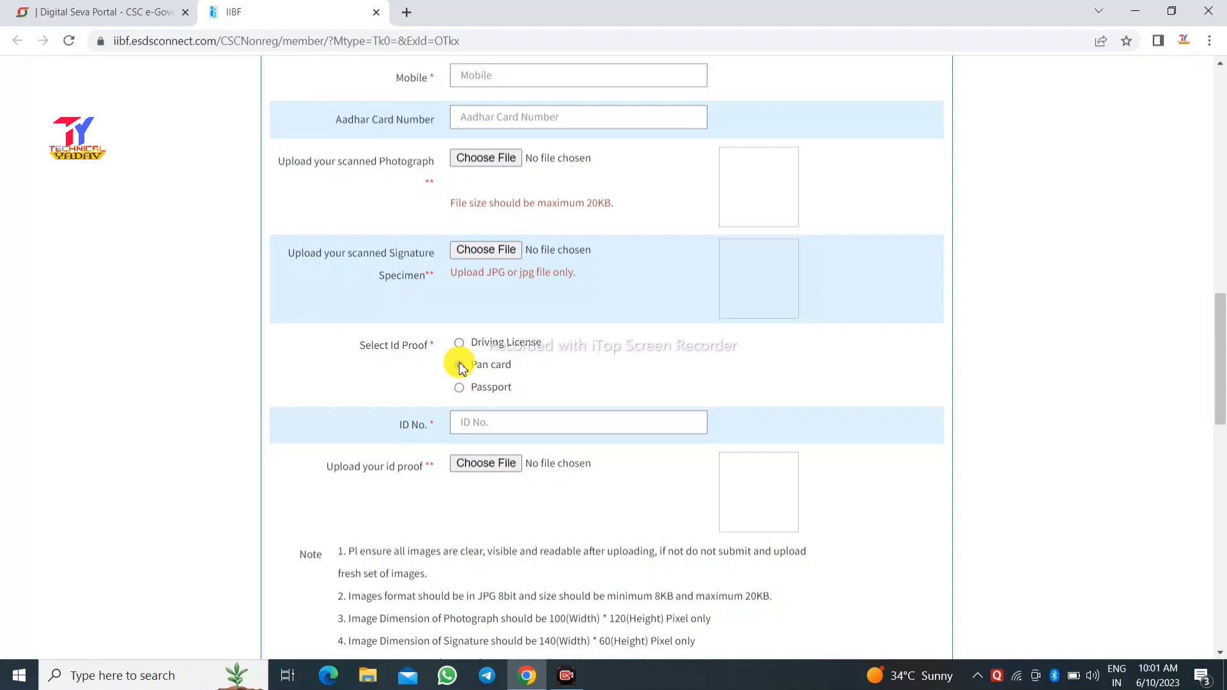
click(496, 427)
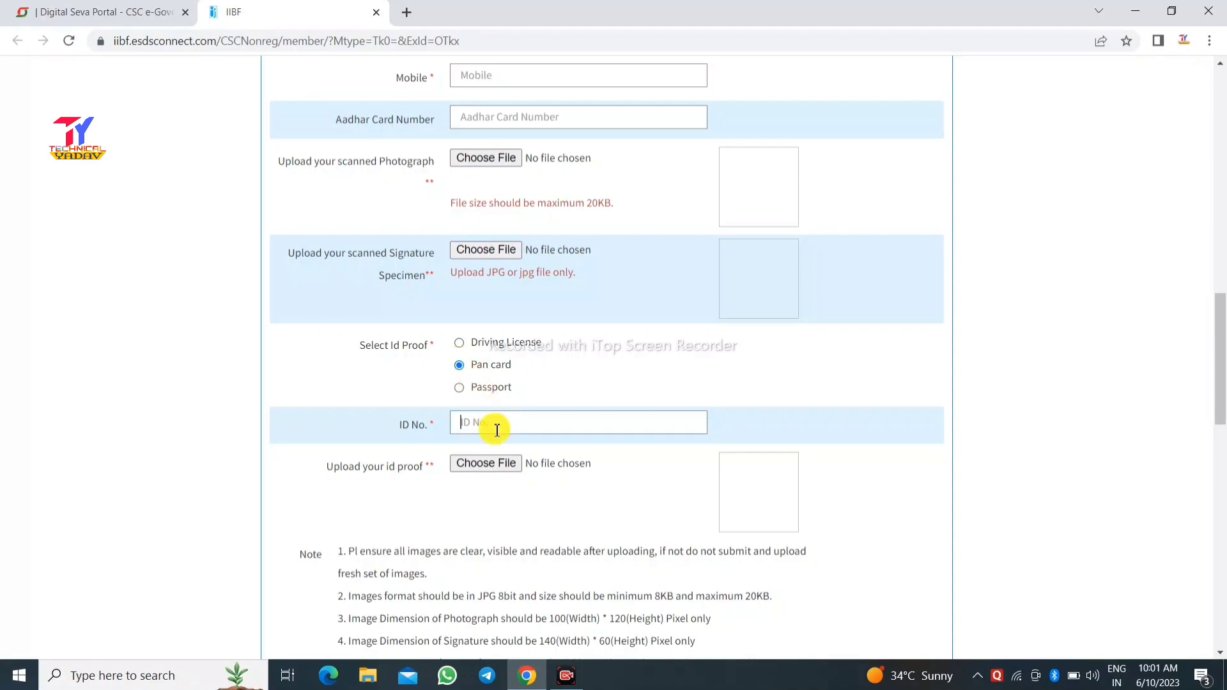
click(483, 465)
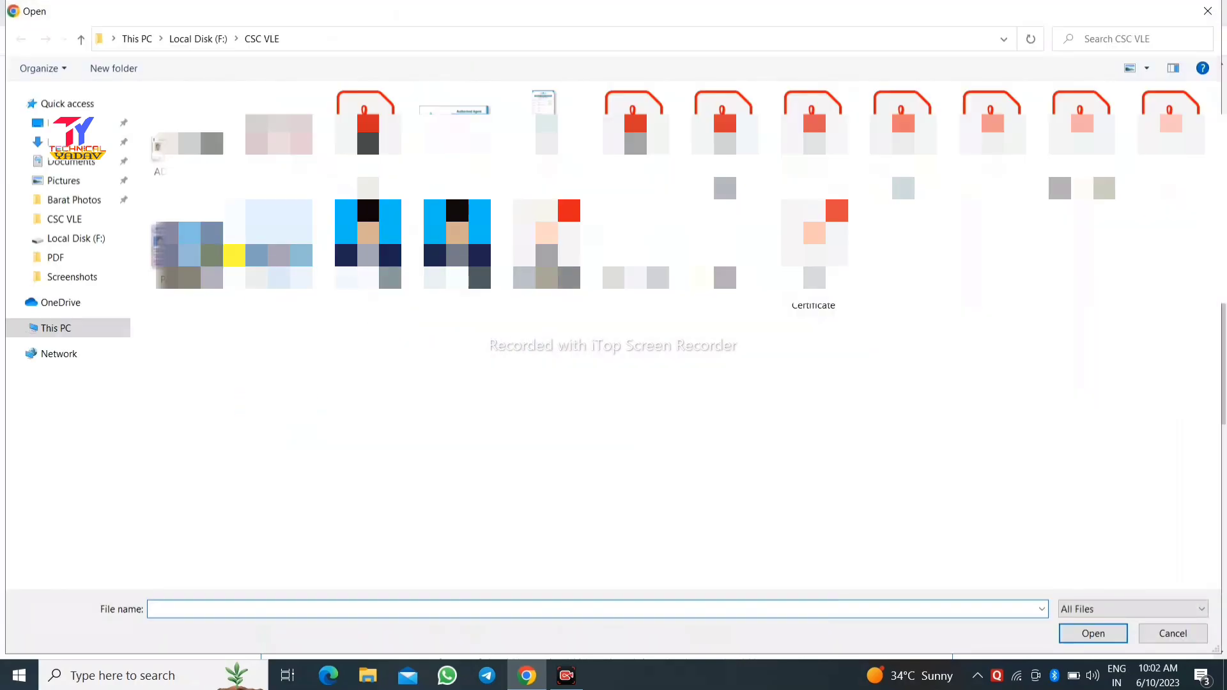
click(184, 243)
double_click(184, 243)
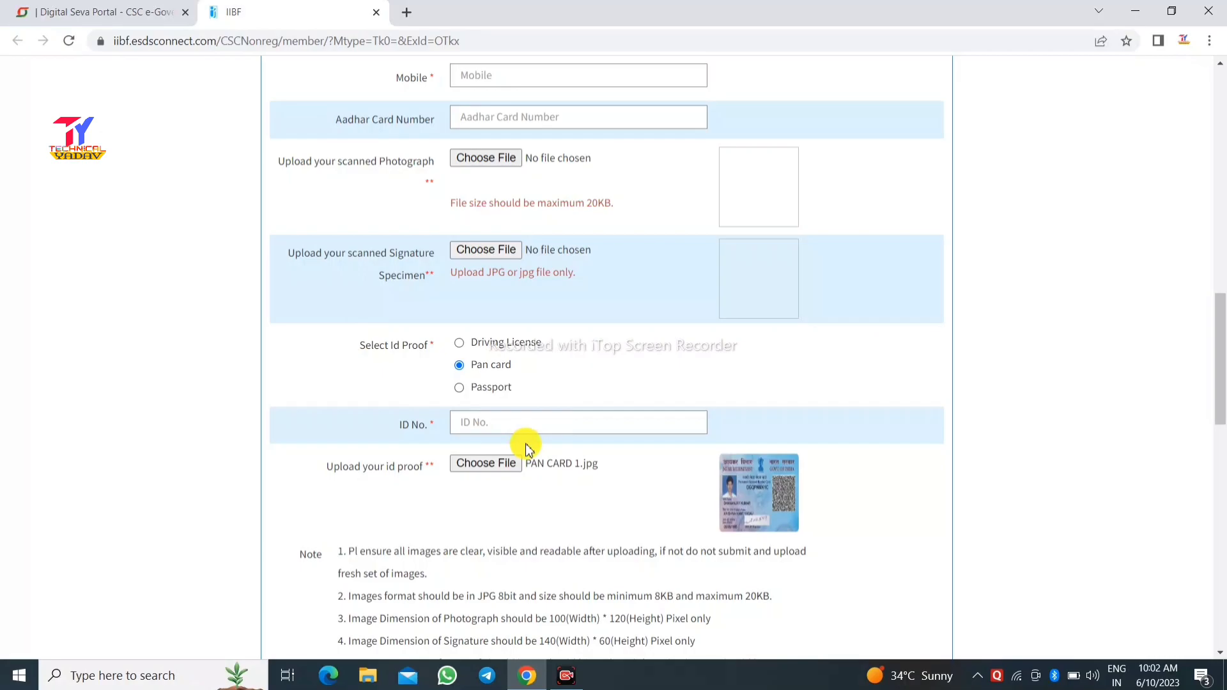
Step: Set the exam medium to HINDI in the exam details
scroll(551, 492, down, 8)
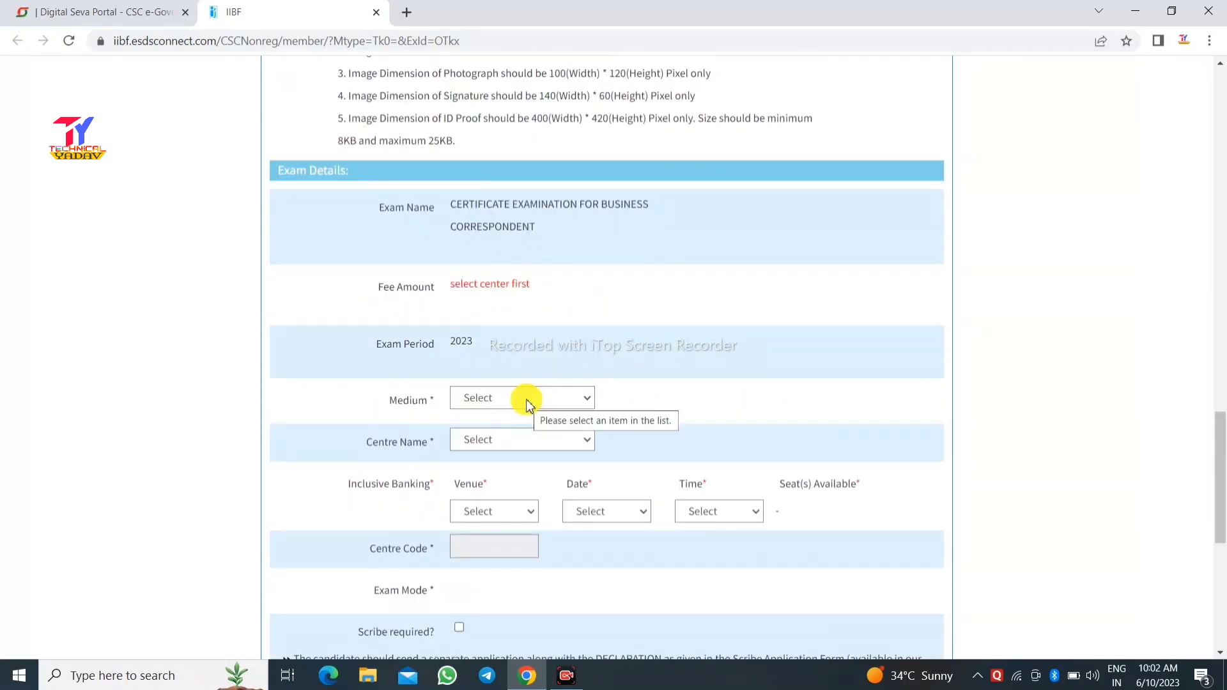
click(527, 401)
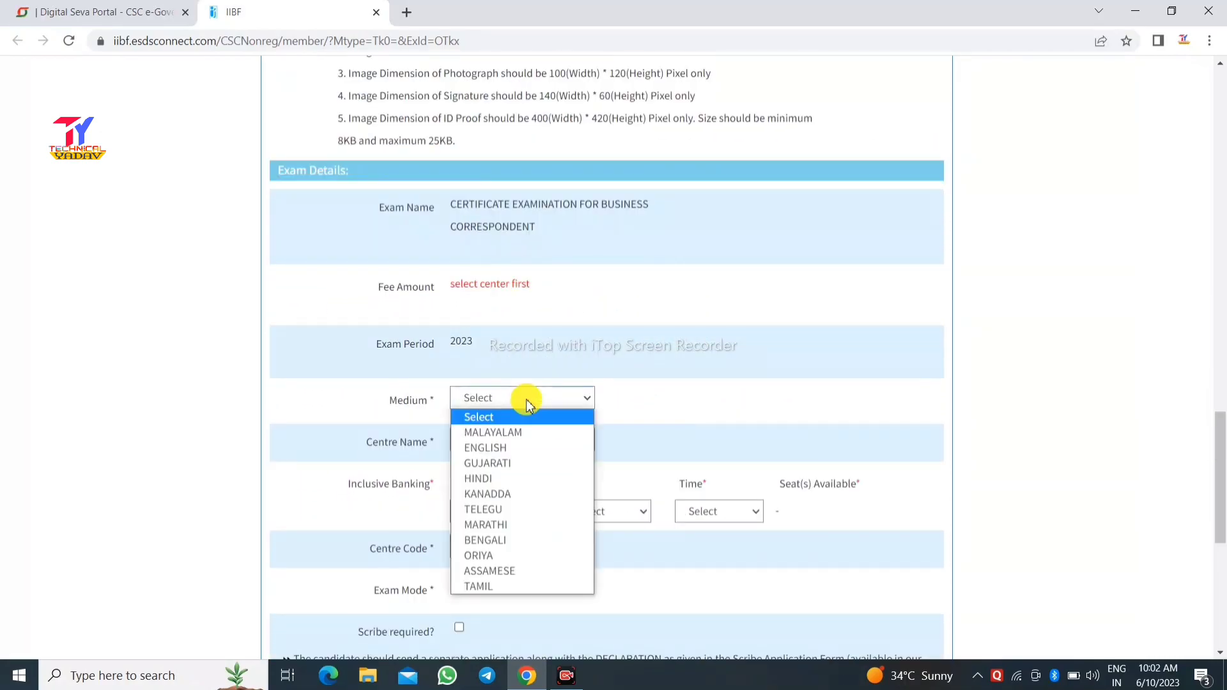
click(481, 479)
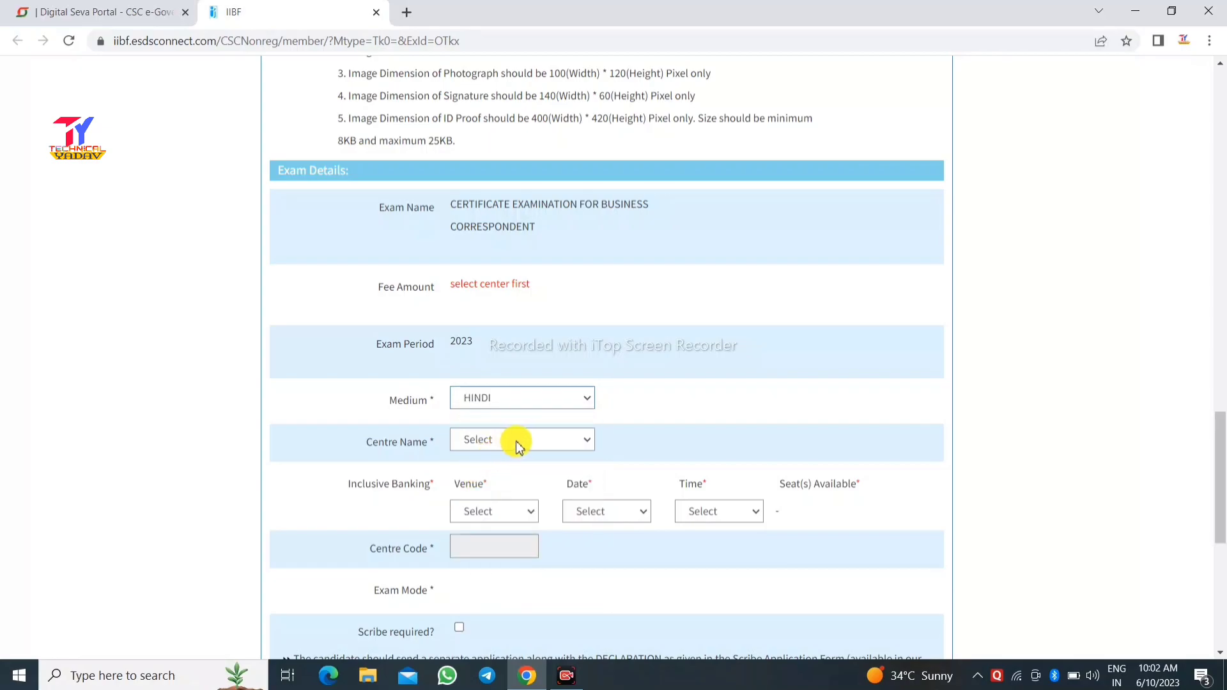
Step: Set the exam centre name to Ernakulam-Kerala in the exam details
click(517, 440)
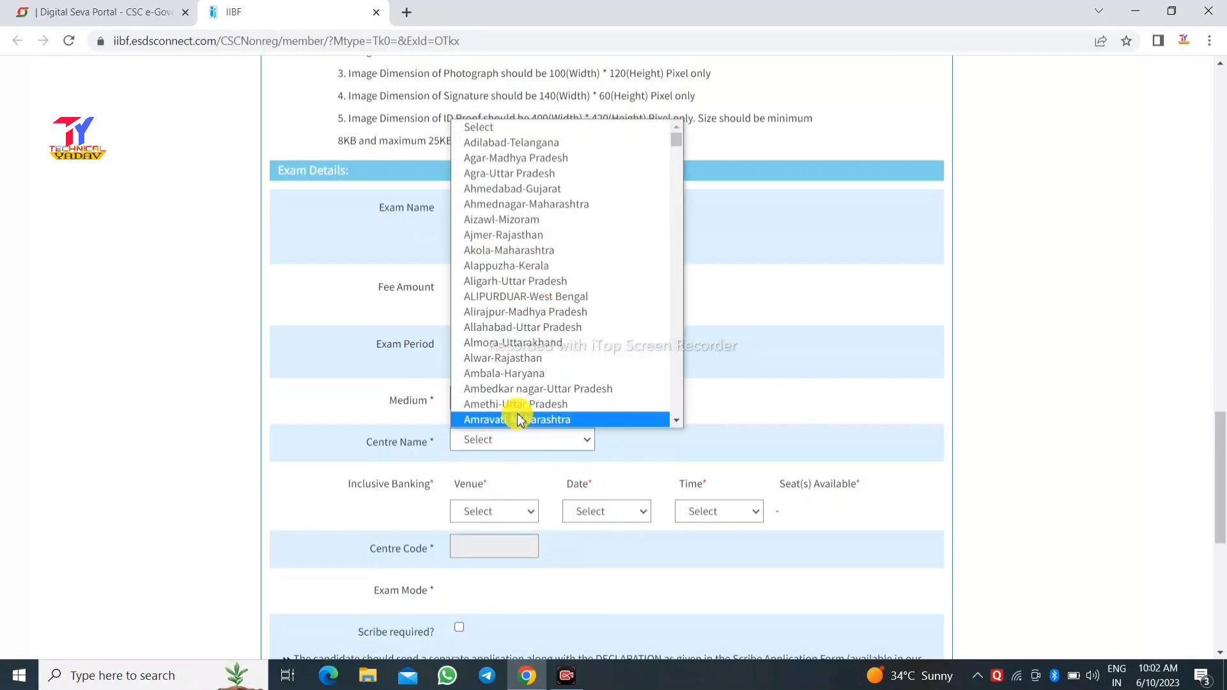
text(erala)
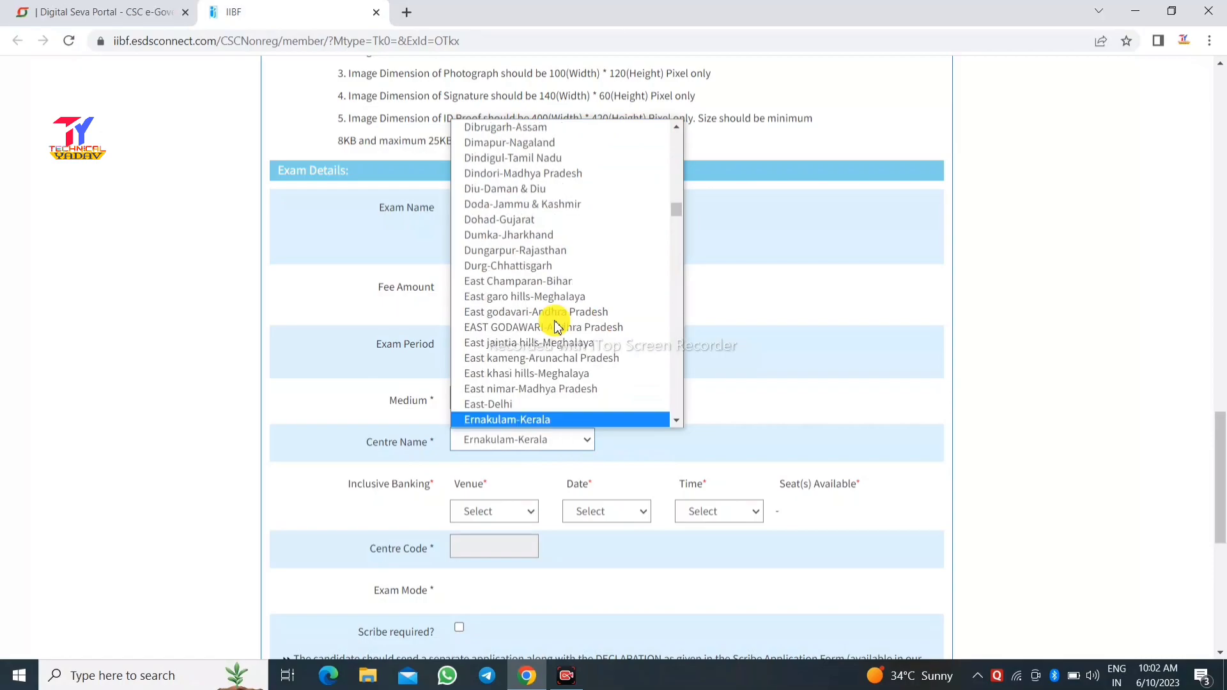
key(Return)
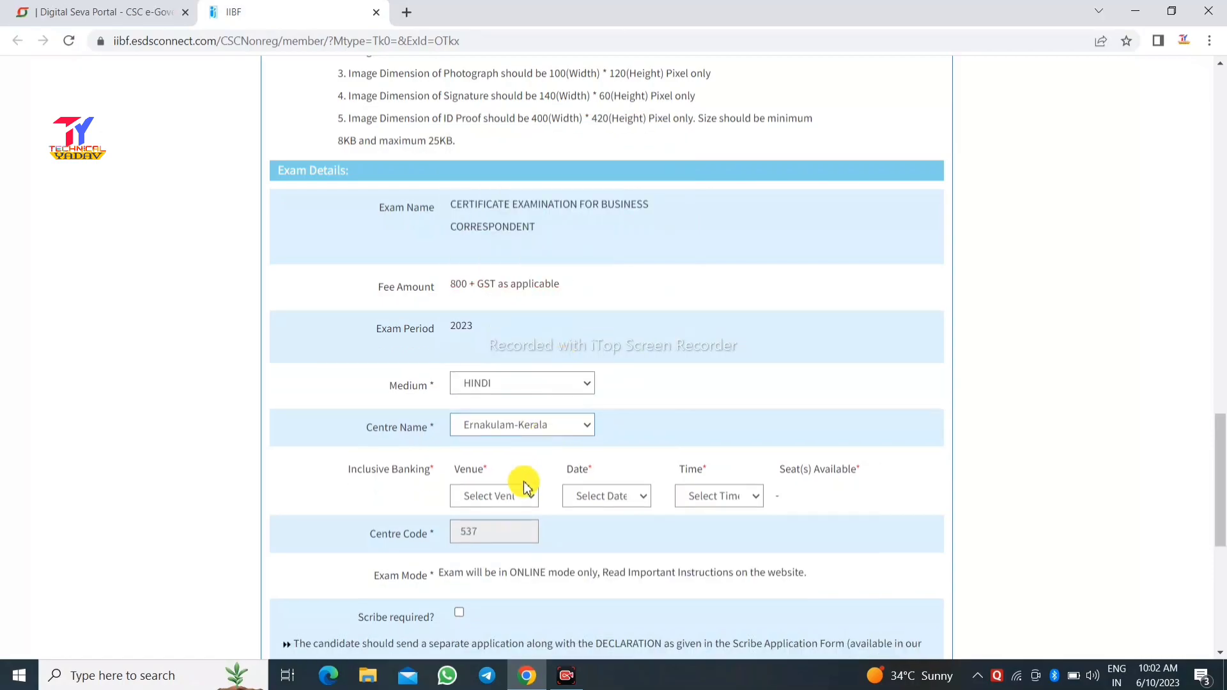
Step: Choose the last listed CSC-ACAdemy venue for Inclusive Banking, with exam date 14-06-2023 and time 10.00 AM
click(522, 502)
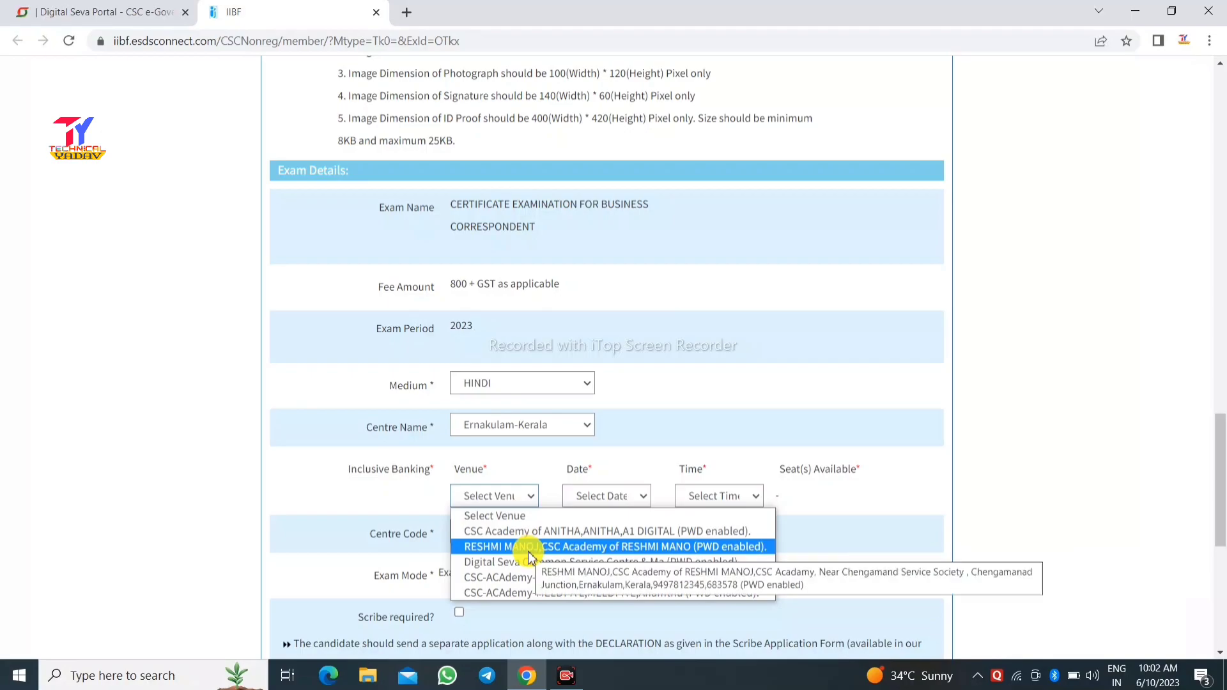
click(523, 593)
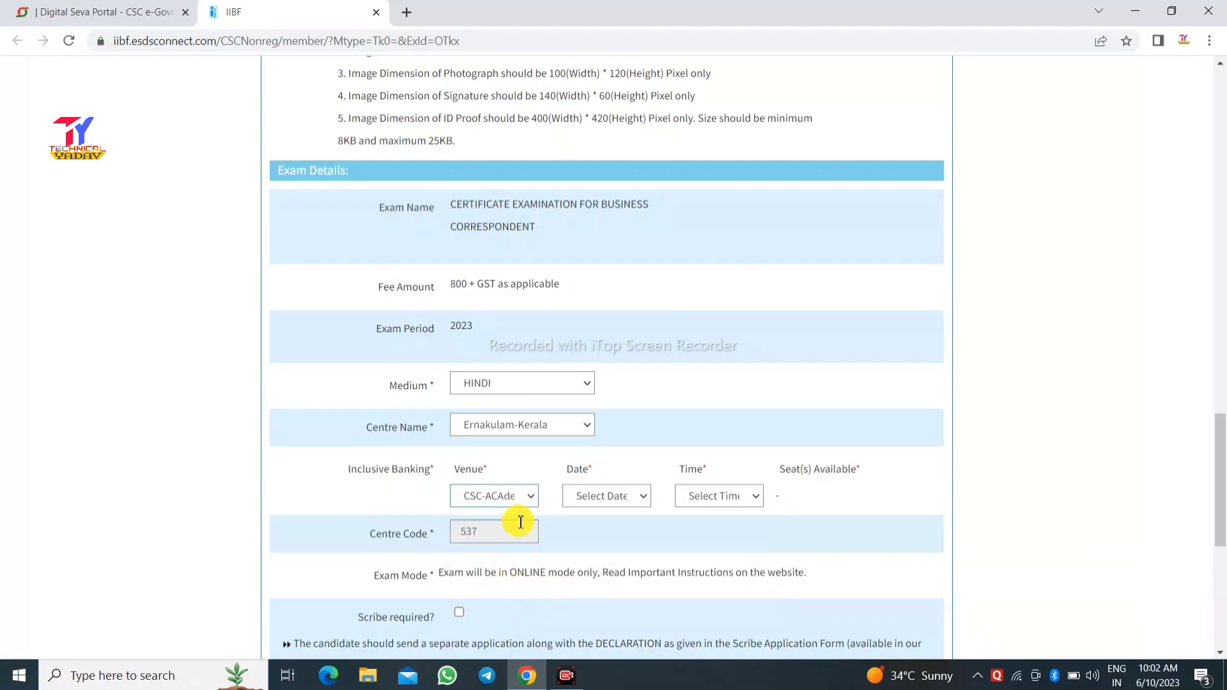
click(606, 504)
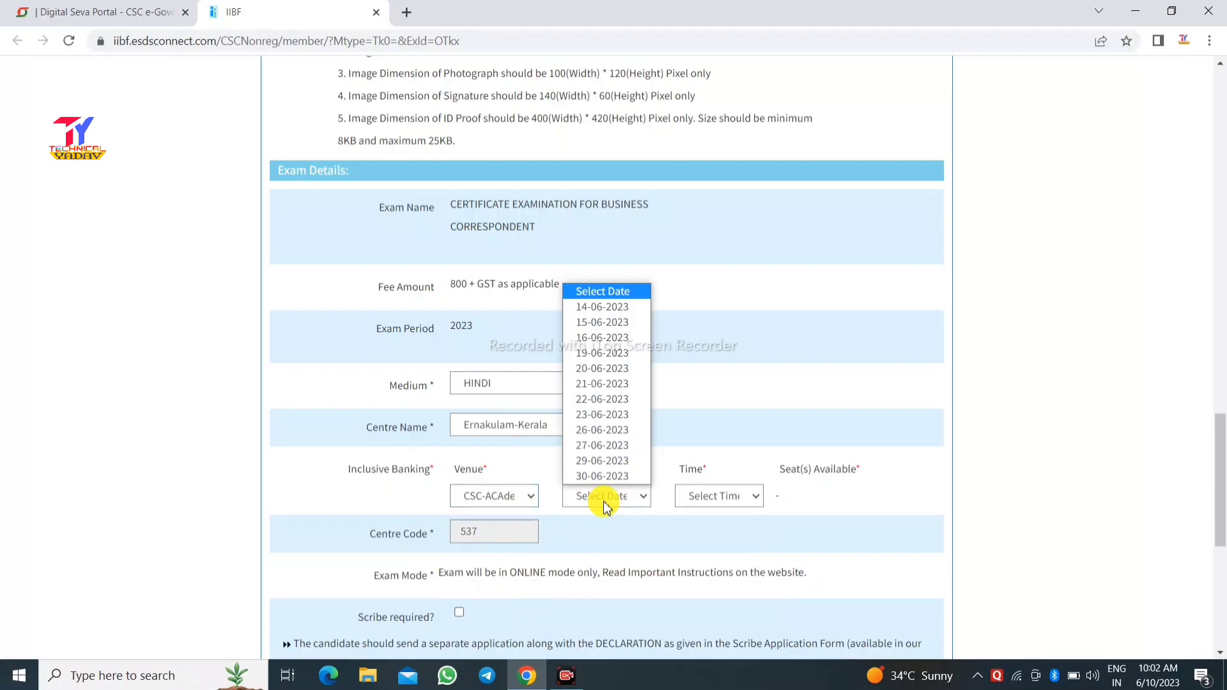
click(615, 313)
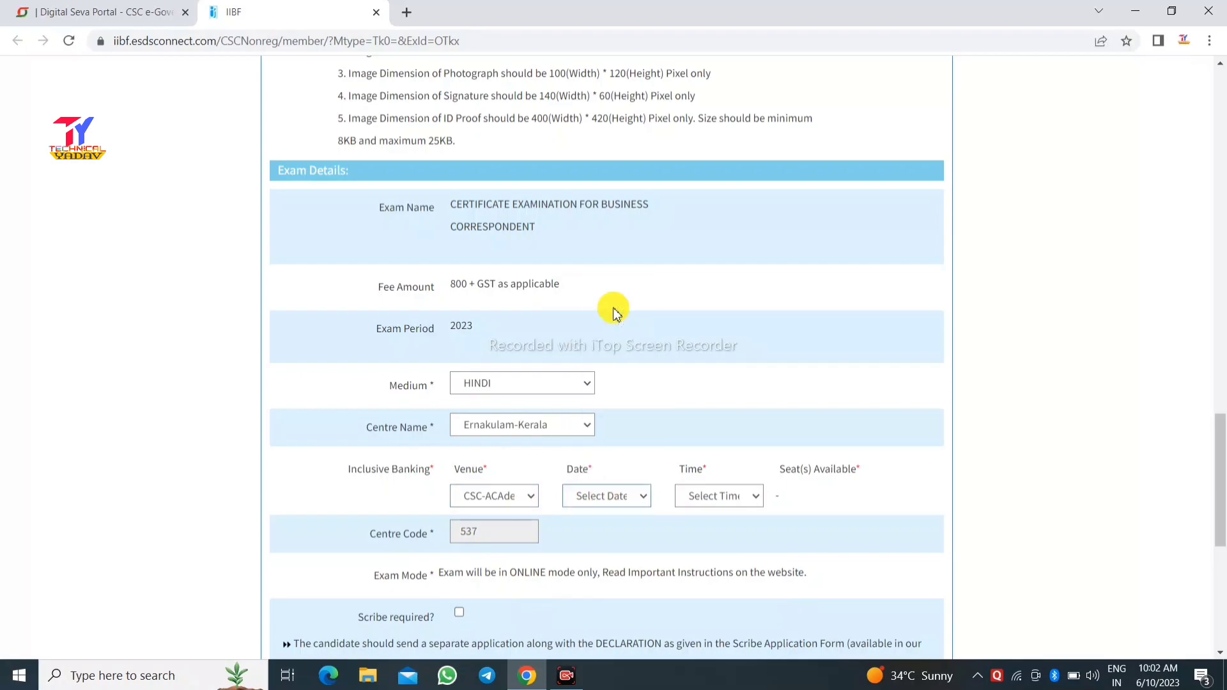
click(724, 499)
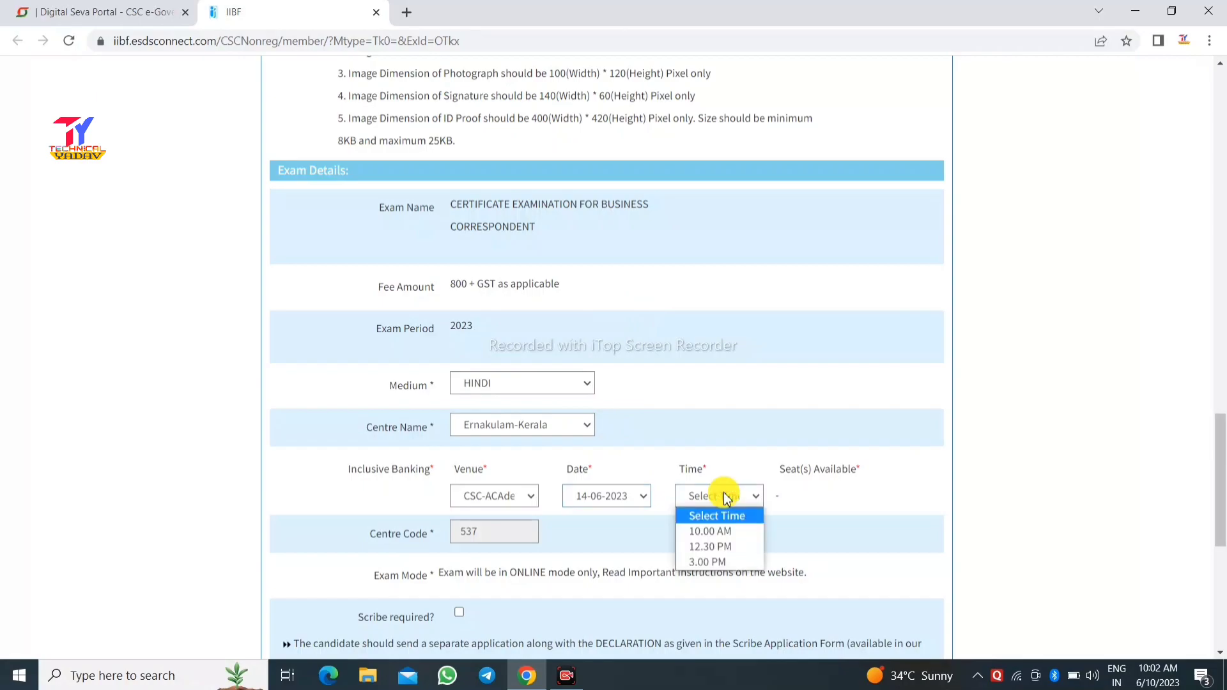
click(719, 532)
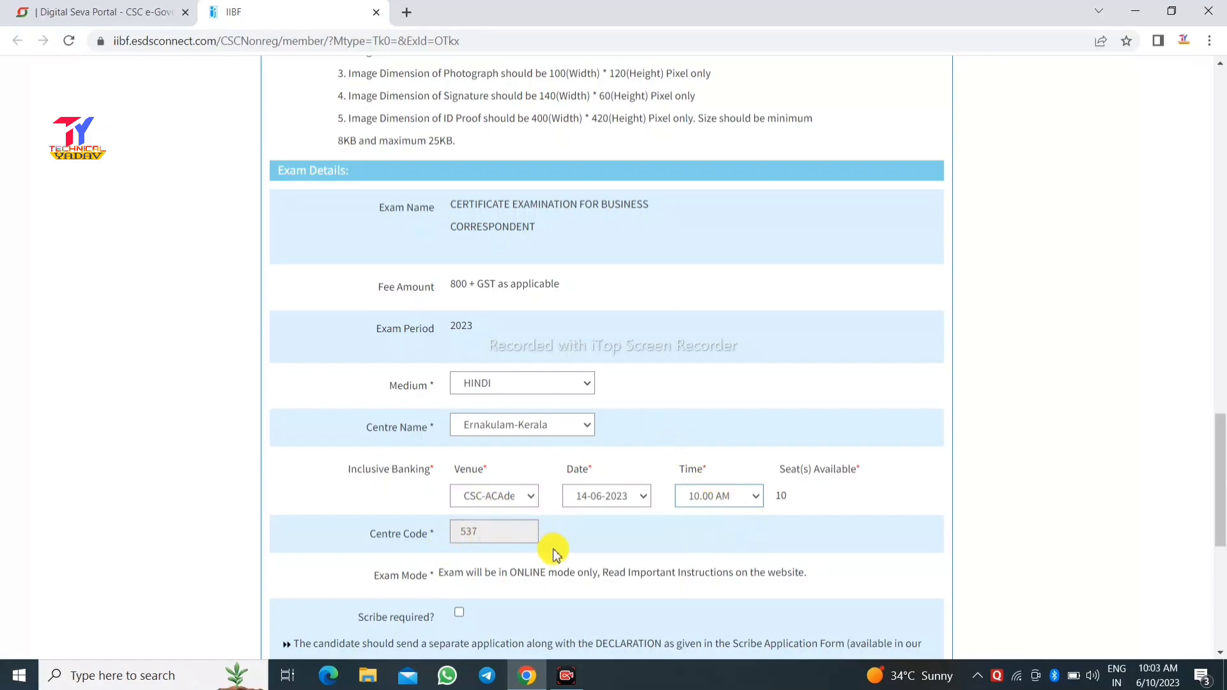
Step: Accept the declaration, enter the captcha security code, and submit the form for preview, confirming the uploaded photo, signature and ID proof
scroll(554, 554, down, 7)
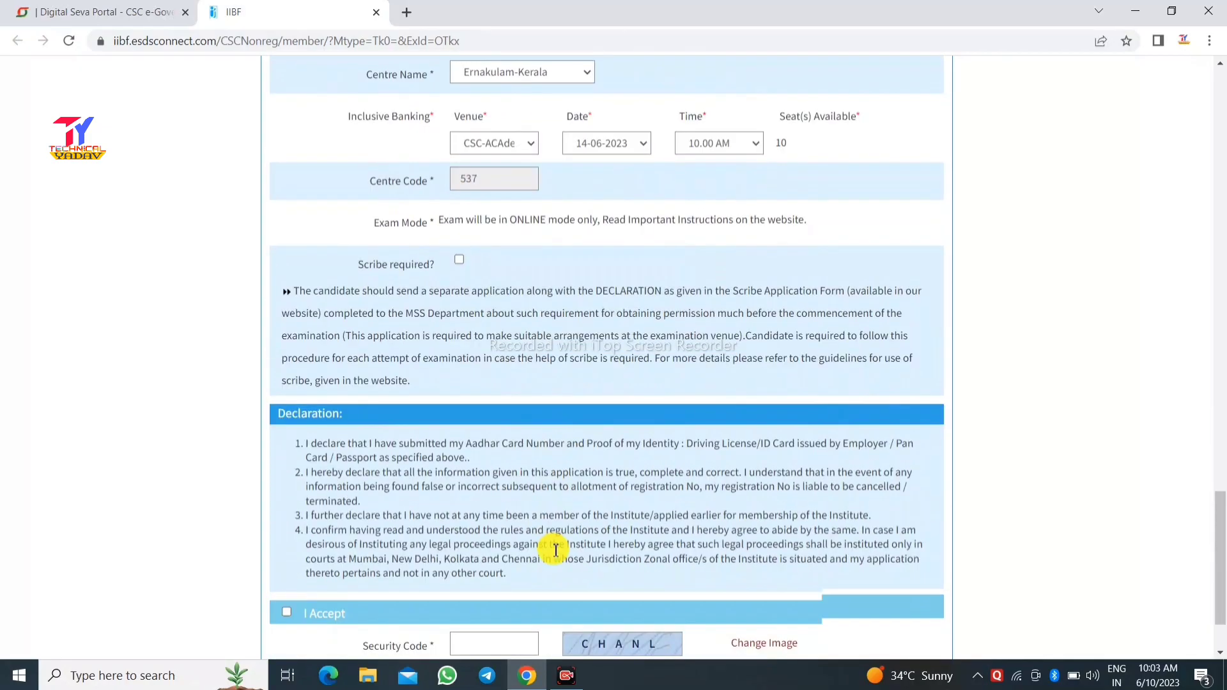
scroll(554, 554, down, 1)
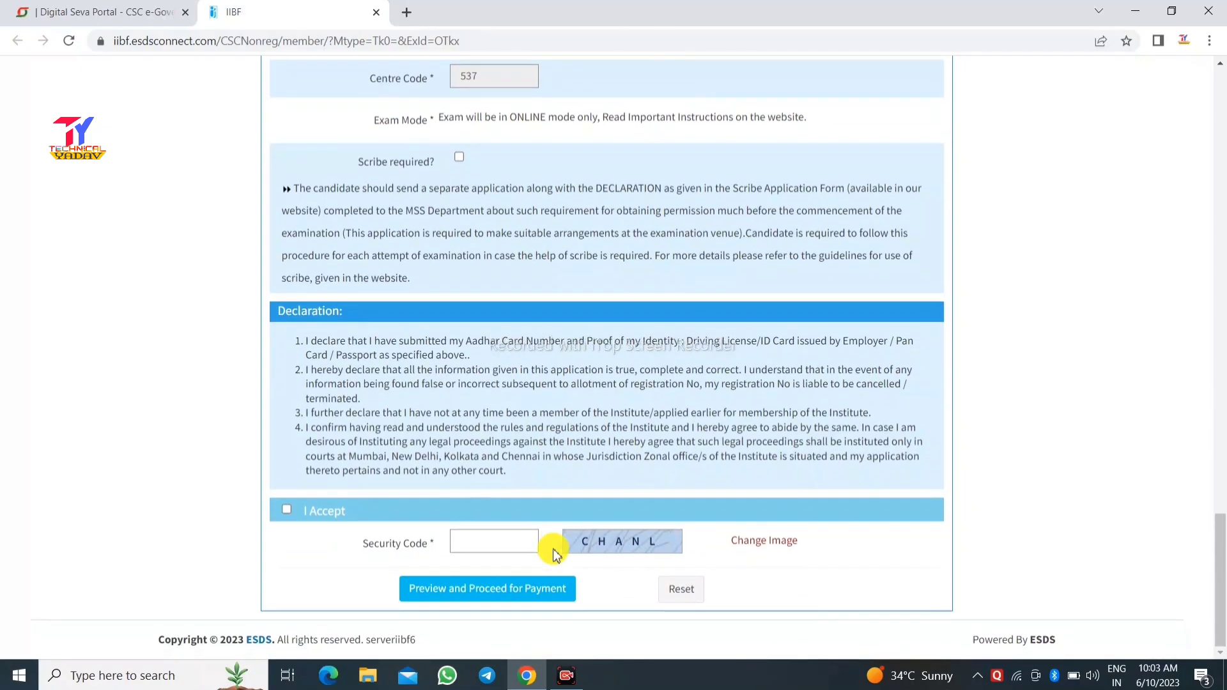
click(287, 510)
click(478, 542)
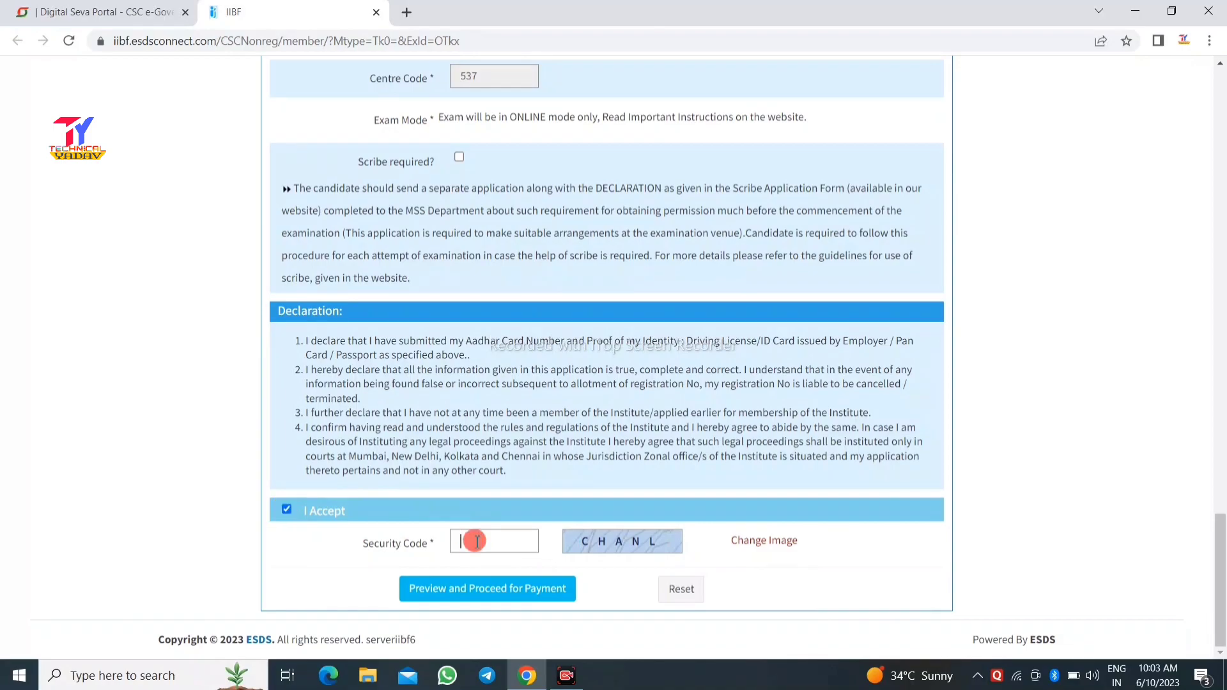
click(600, 580)
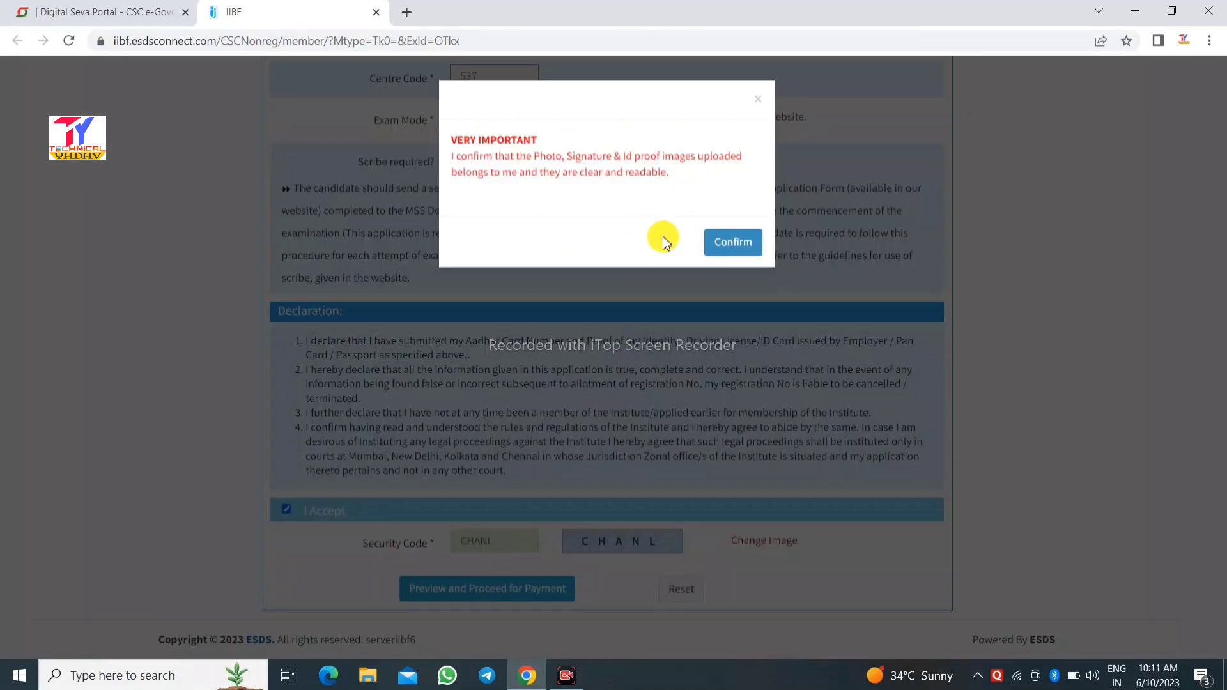
click(733, 246)
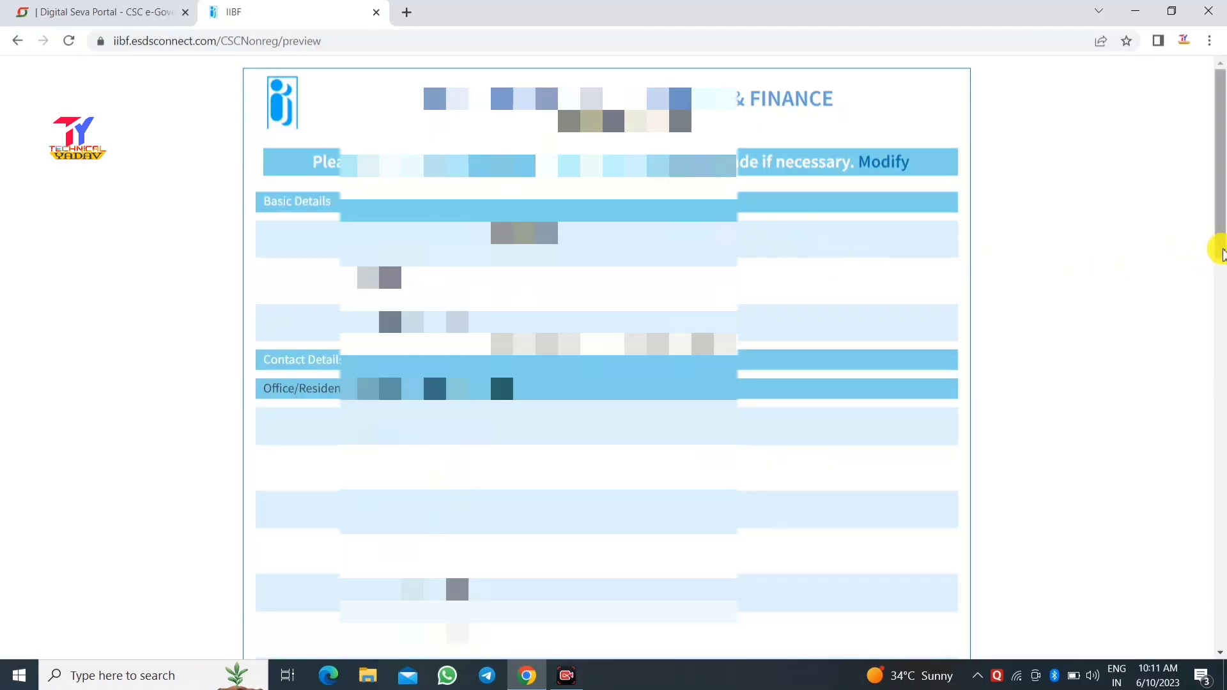
Step: Review the application preview, then proceed to wallet payment, authorizing IIBF through Digital Seva Connect
drag(1222, 255, 1198, 428)
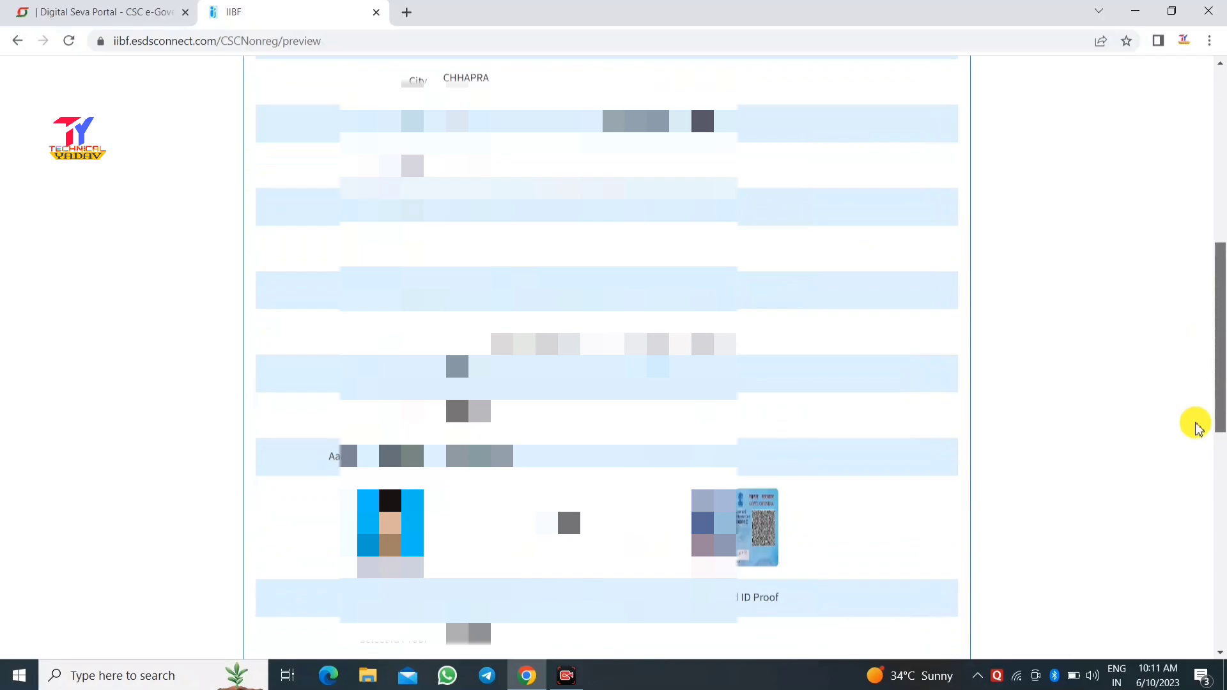
drag(1197, 427, 1194, 658)
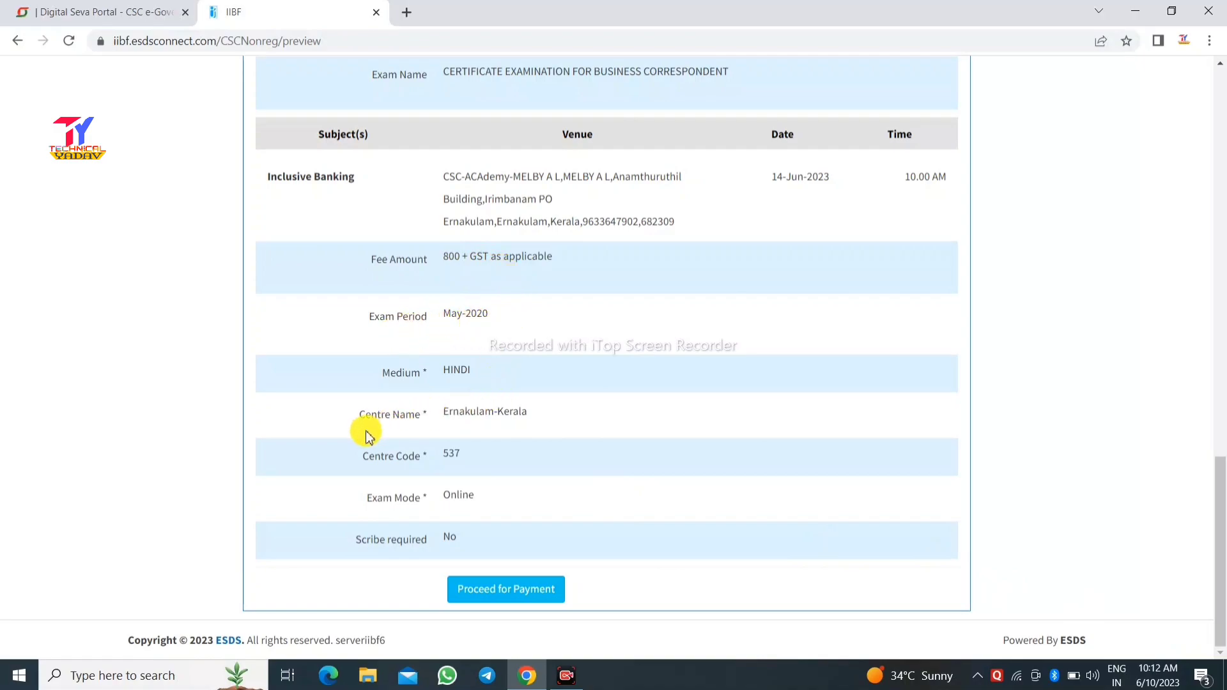
click(506, 592)
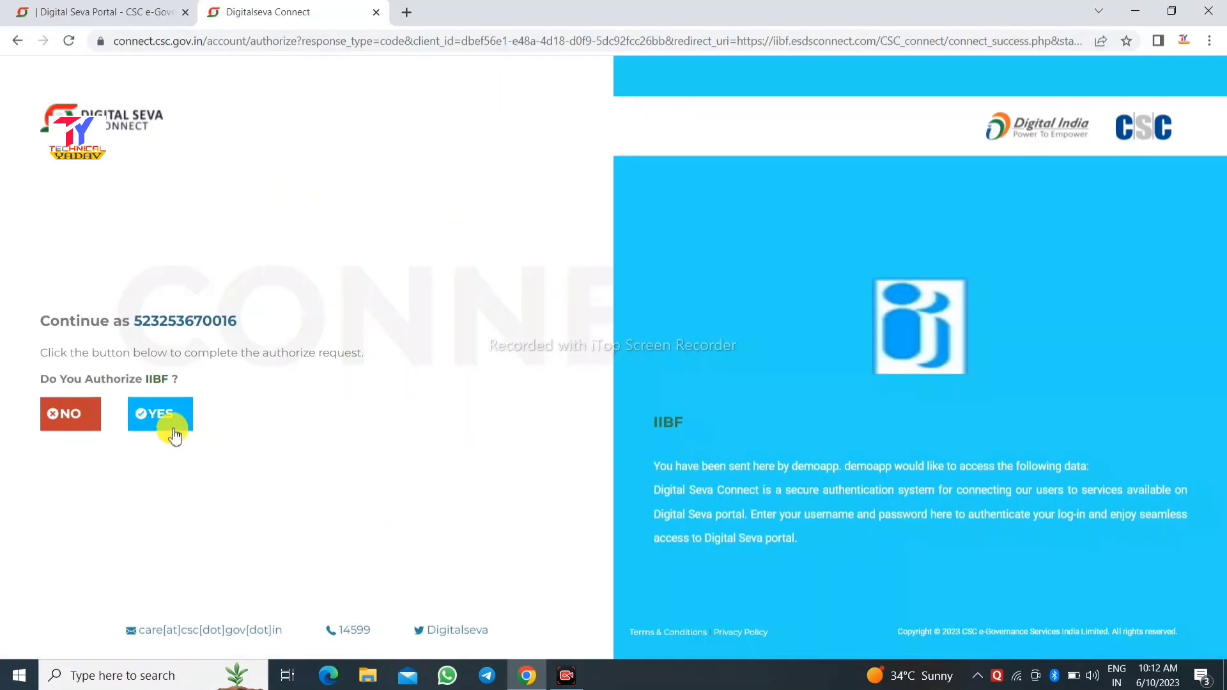
click(164, 416)
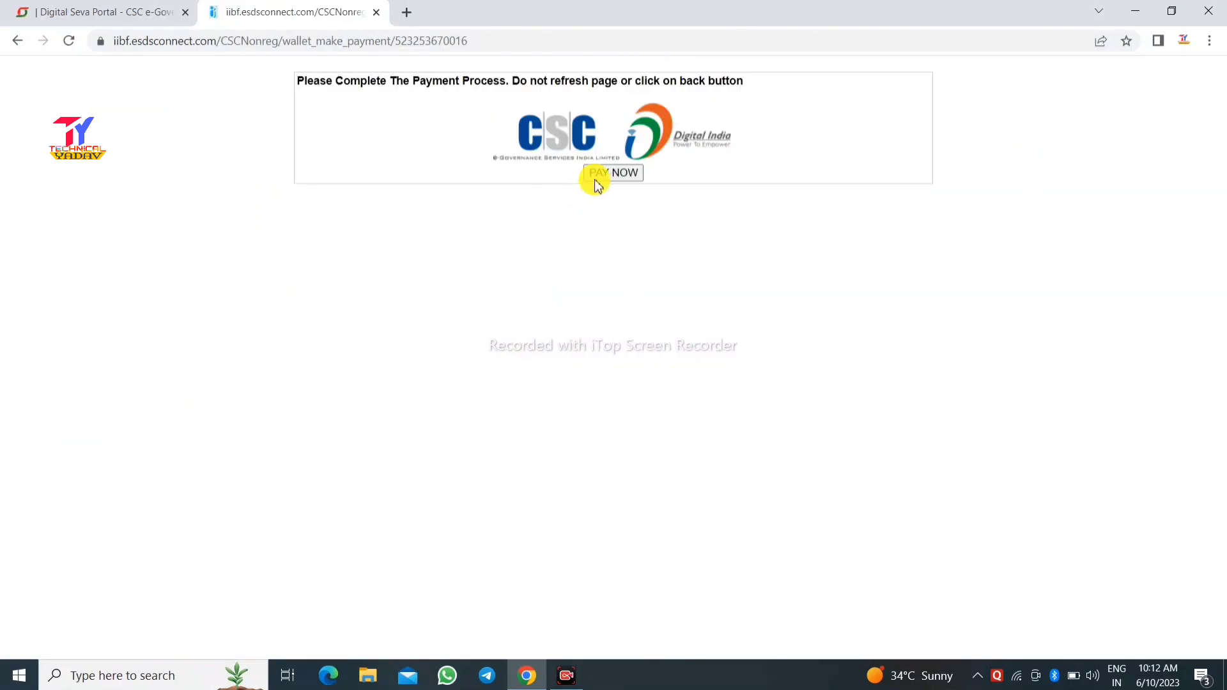
click(613, 174)
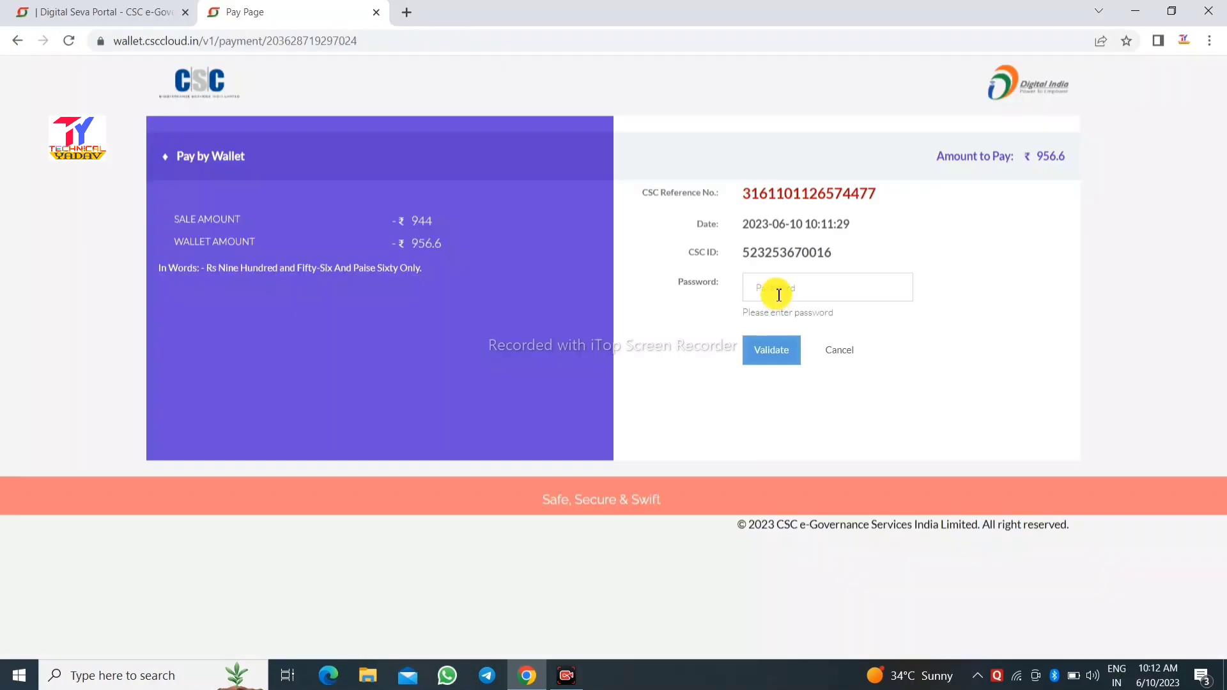
Step: Enter the CSC account password on the wallet payment page and validate it
click(779, 295)
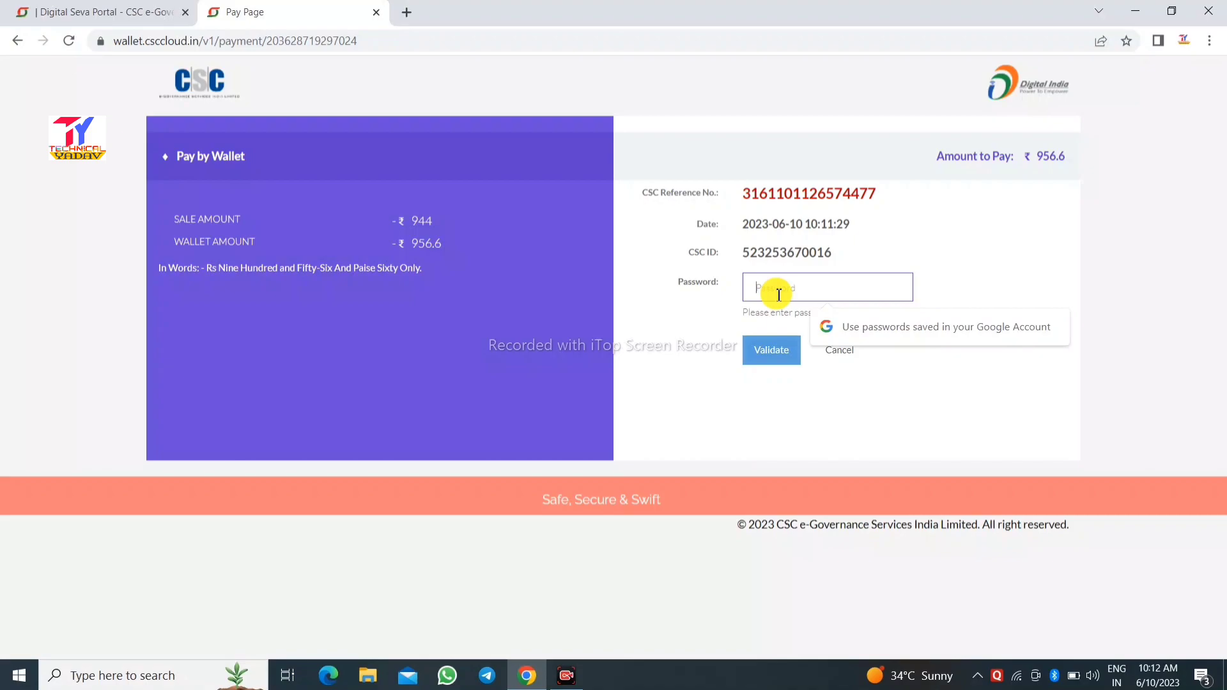
text(*)
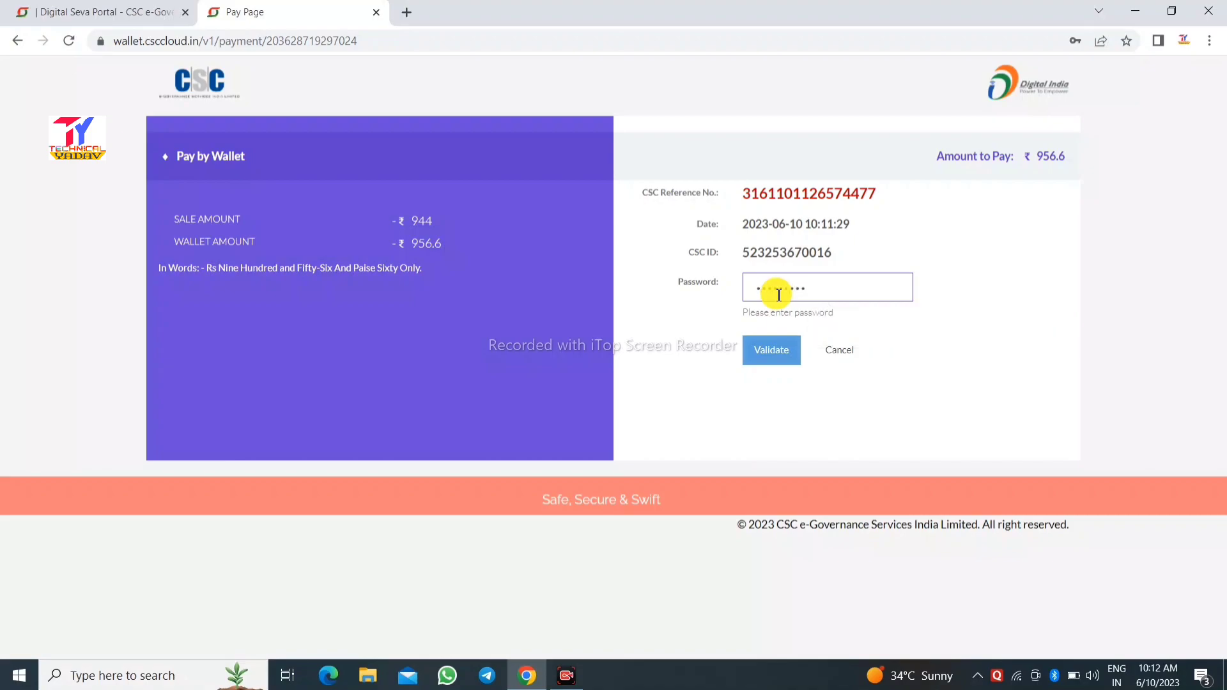
click(769, 355)
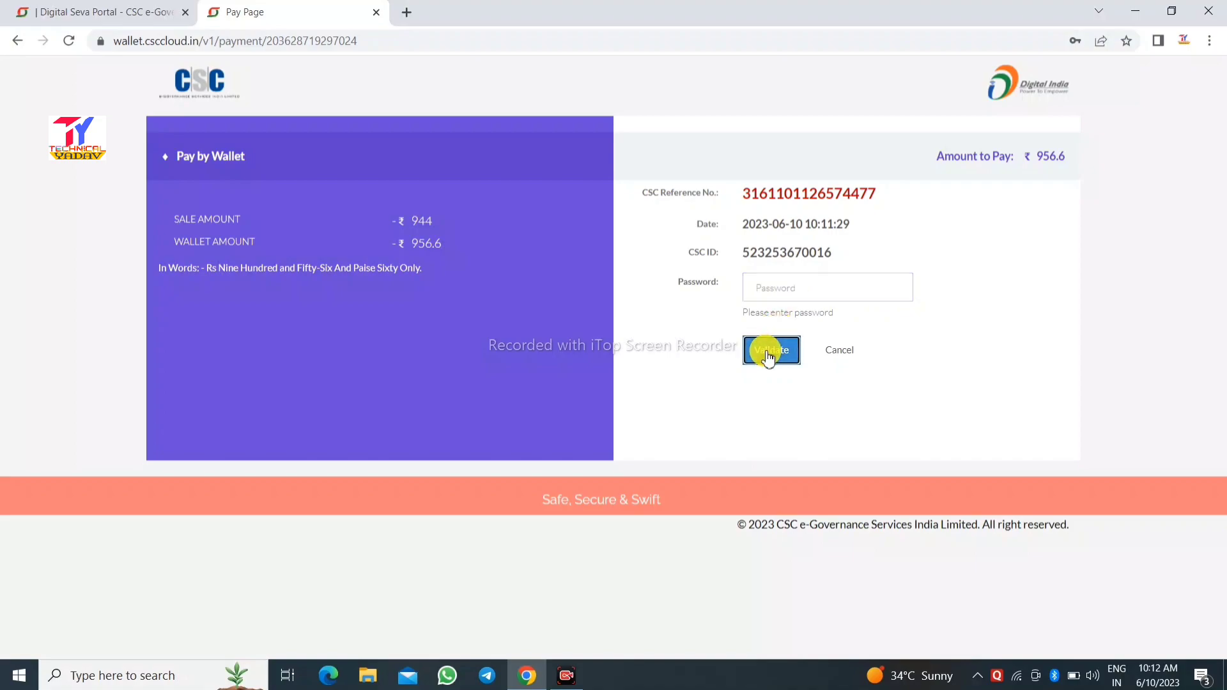
Step: Enter the wallet PIN and pay the ₹956.6 exam fee
click(796, 287)
text(*)
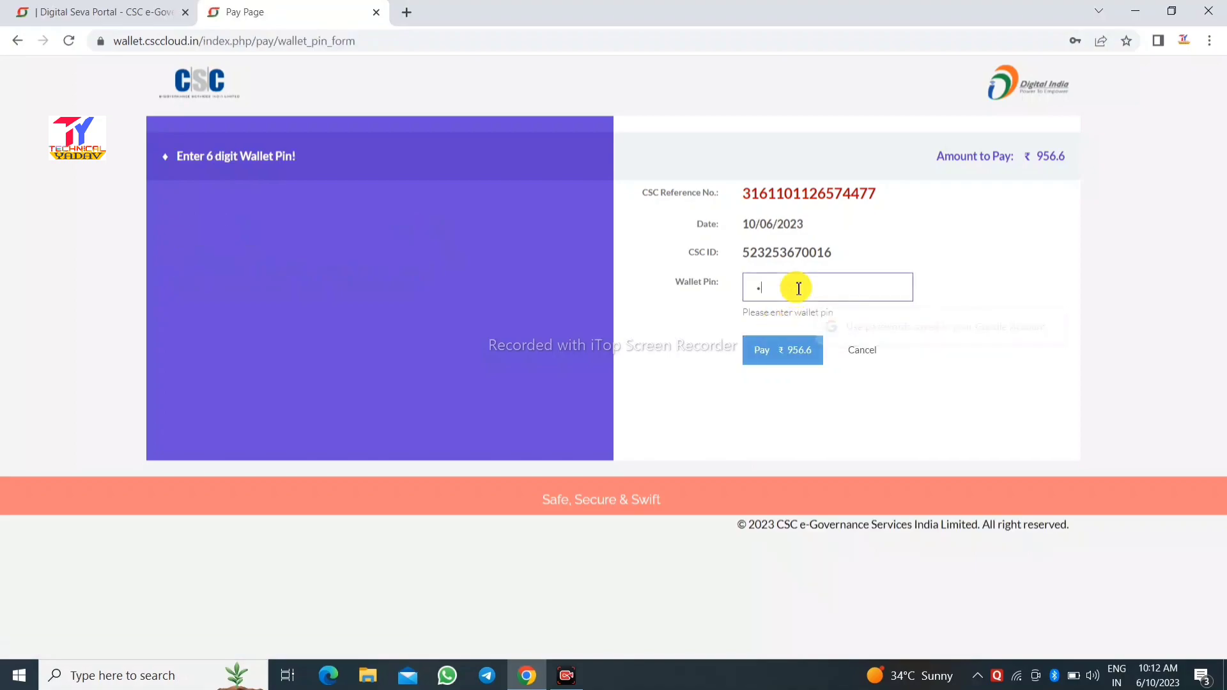
click(791, 358)
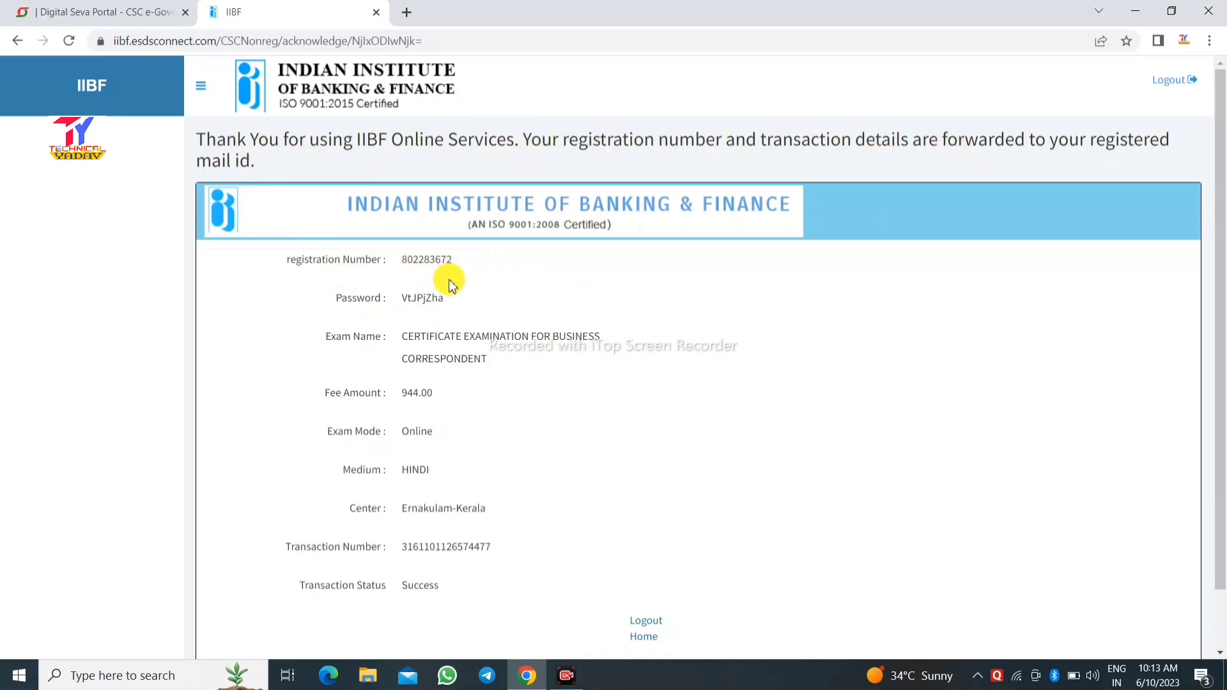
Step: Review the registration acknowledgement with its login credentials and transaction details, then log out to reach the non-member login page
drag(416, 295, 429, 301)
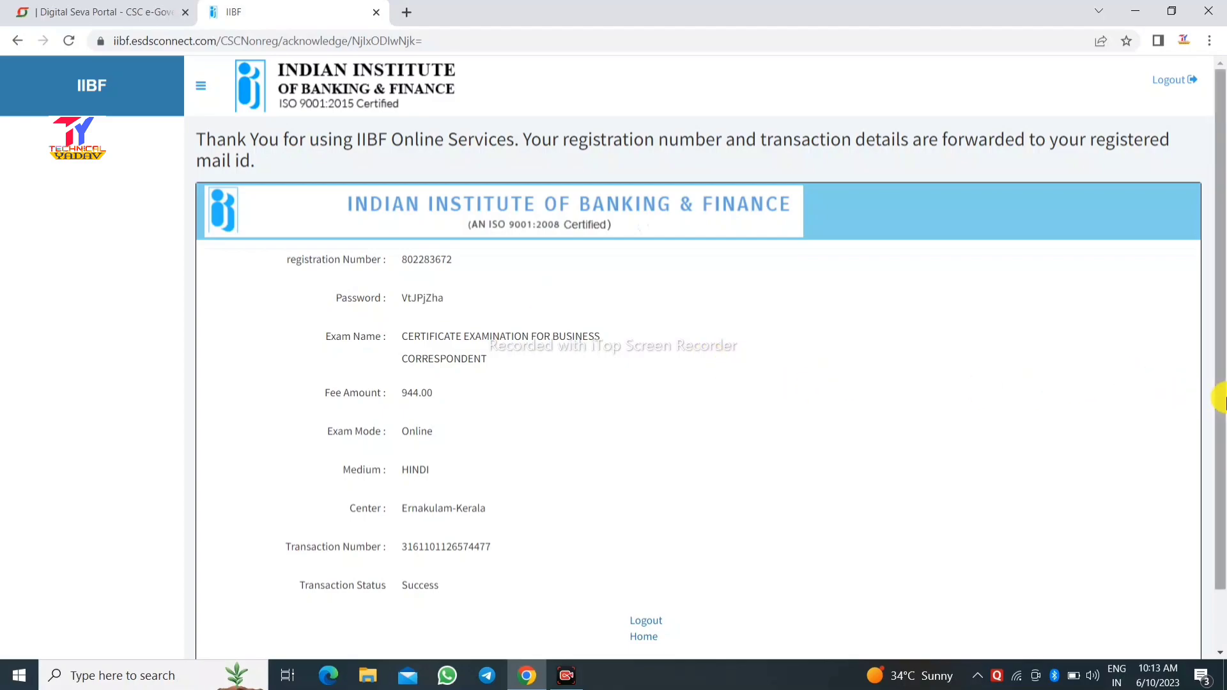
drag(1220, 399, 1220, 430)
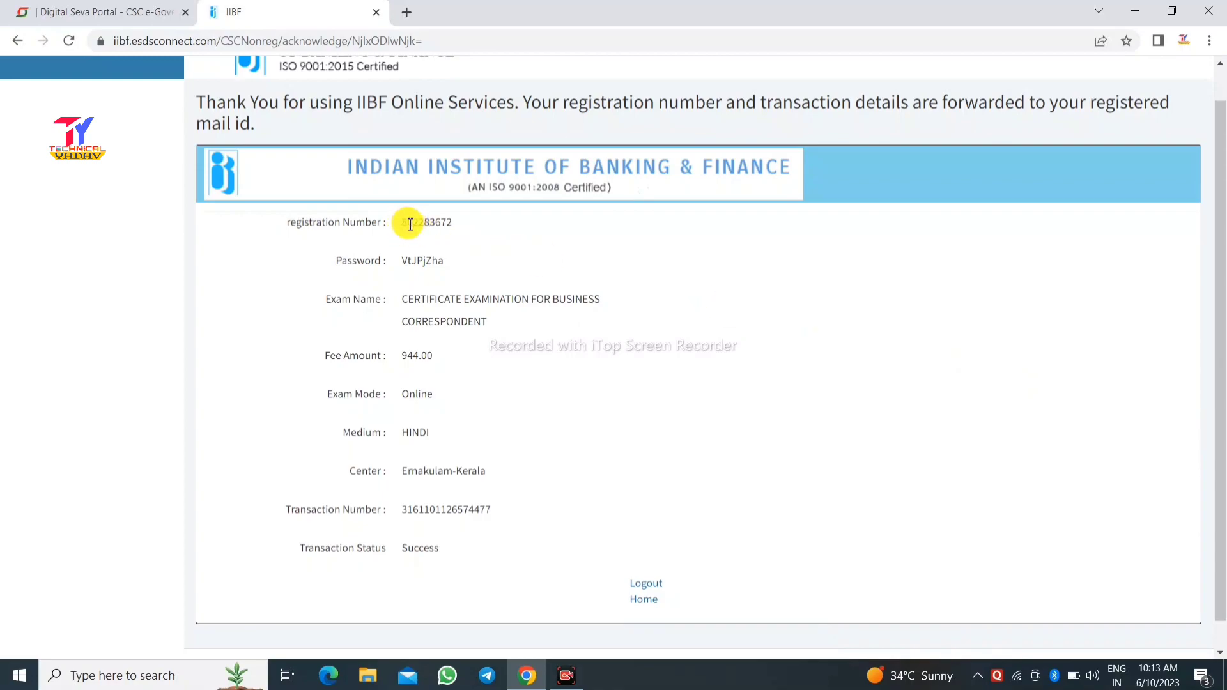
scroll(411, 265, down, 1)
click(651, 557)
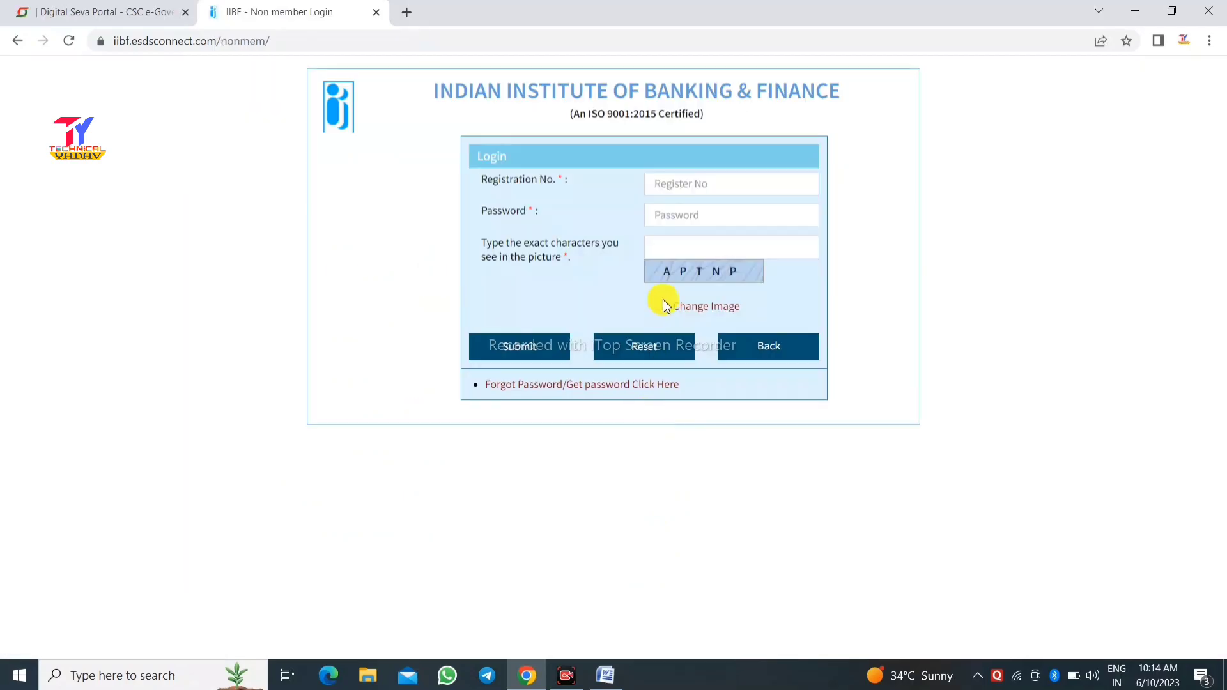
Step: Log in to the IIBF non-member account with the registration number, account password and captcha characters
click(706, 186)
click(695, 215)
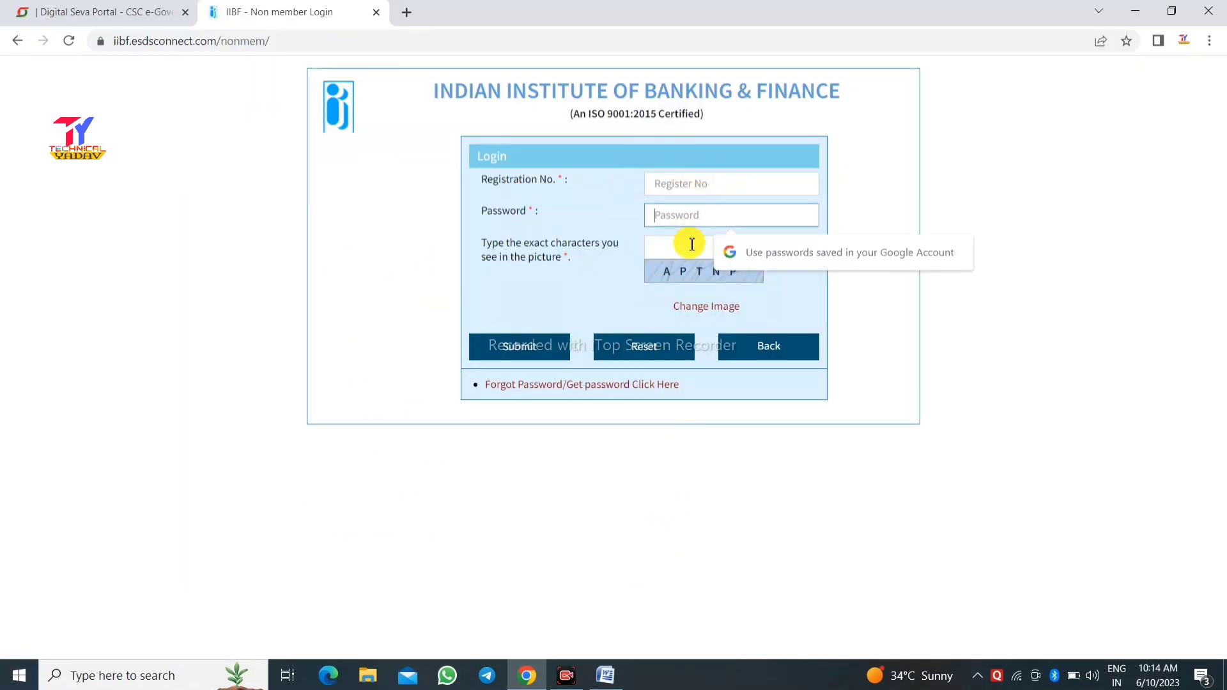
click(691, 244)
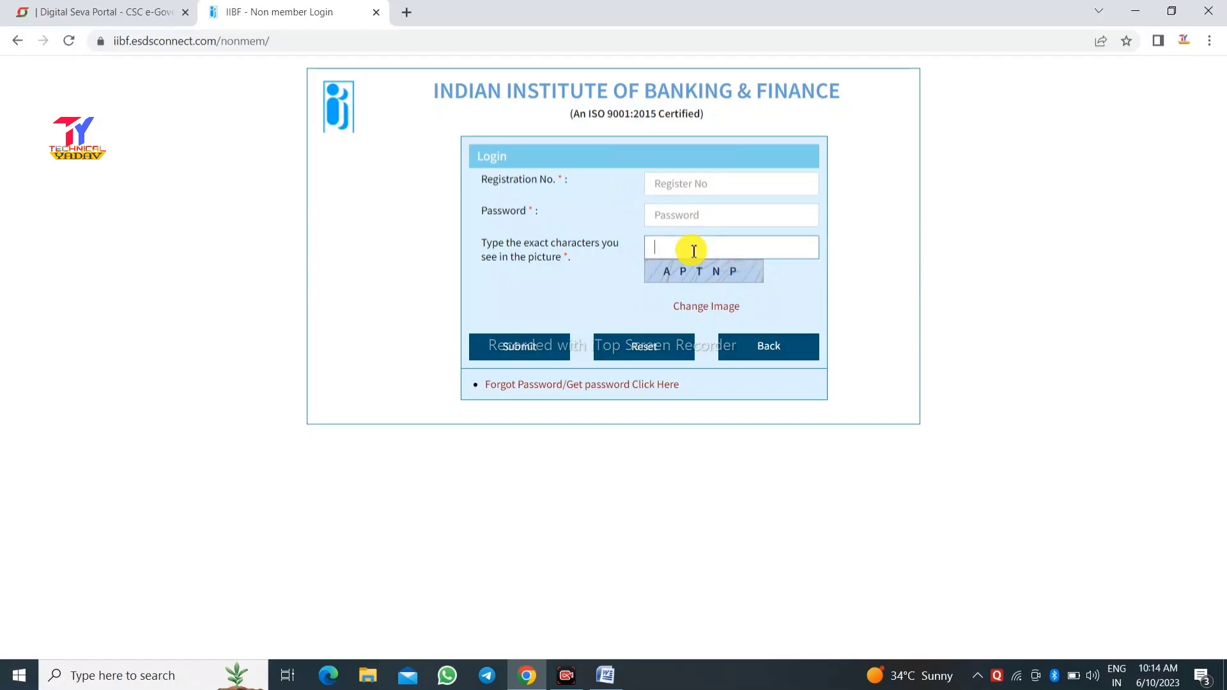
click(530, 346)
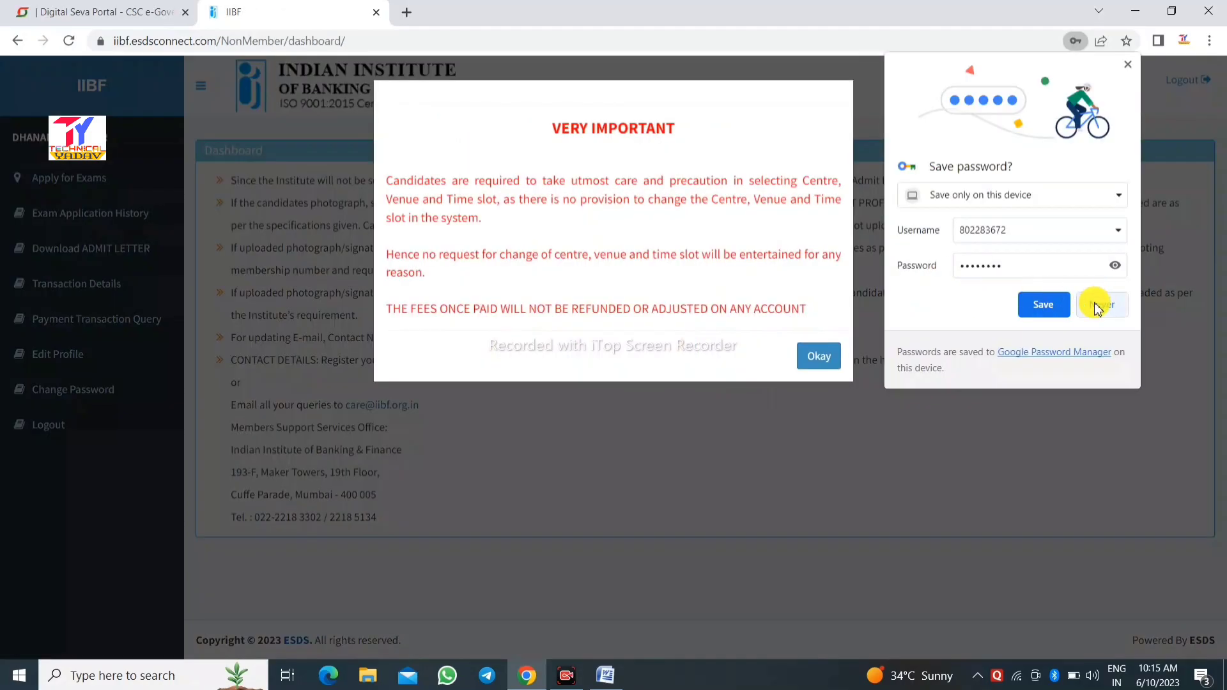
Step: Decline saving the password in the browser and dismiss both important notices on the dashboard
click(1097, 307)
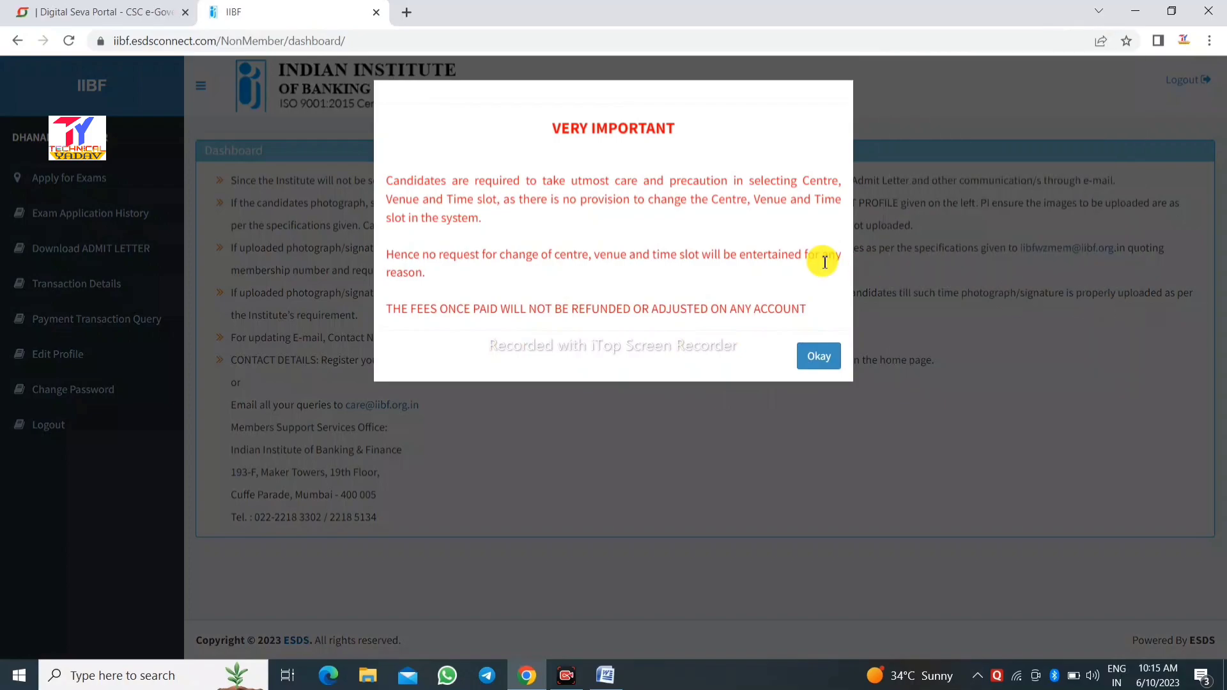
click(824, 357)
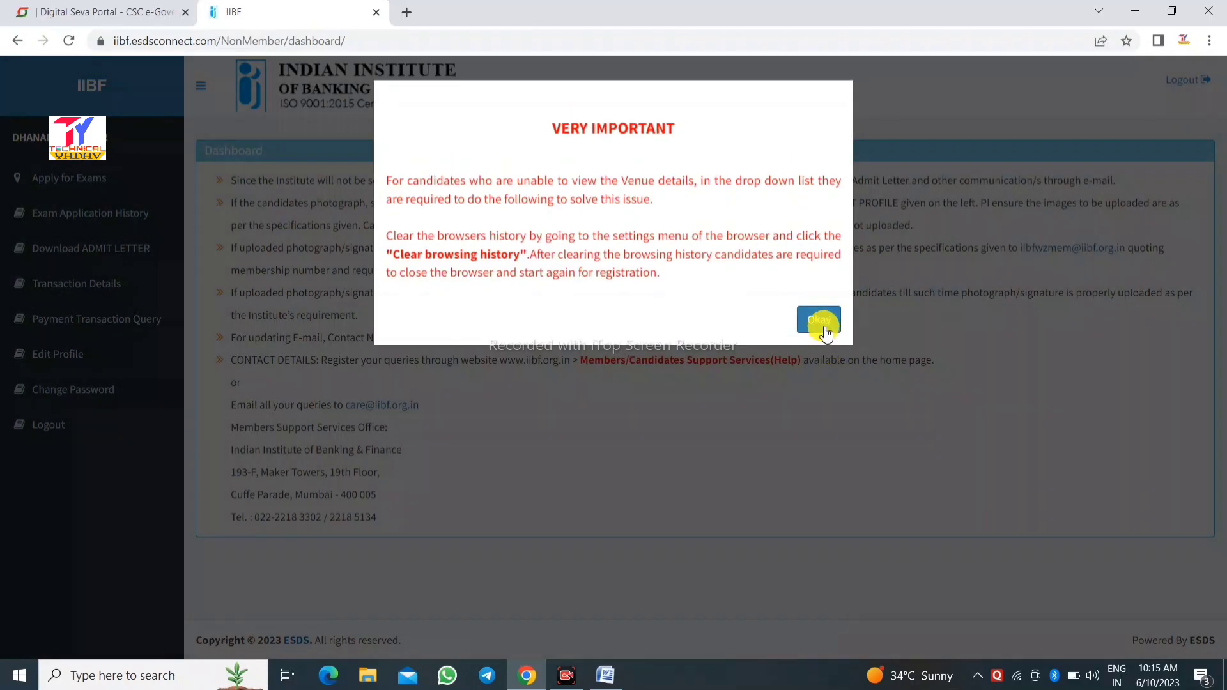
click(821, 323)
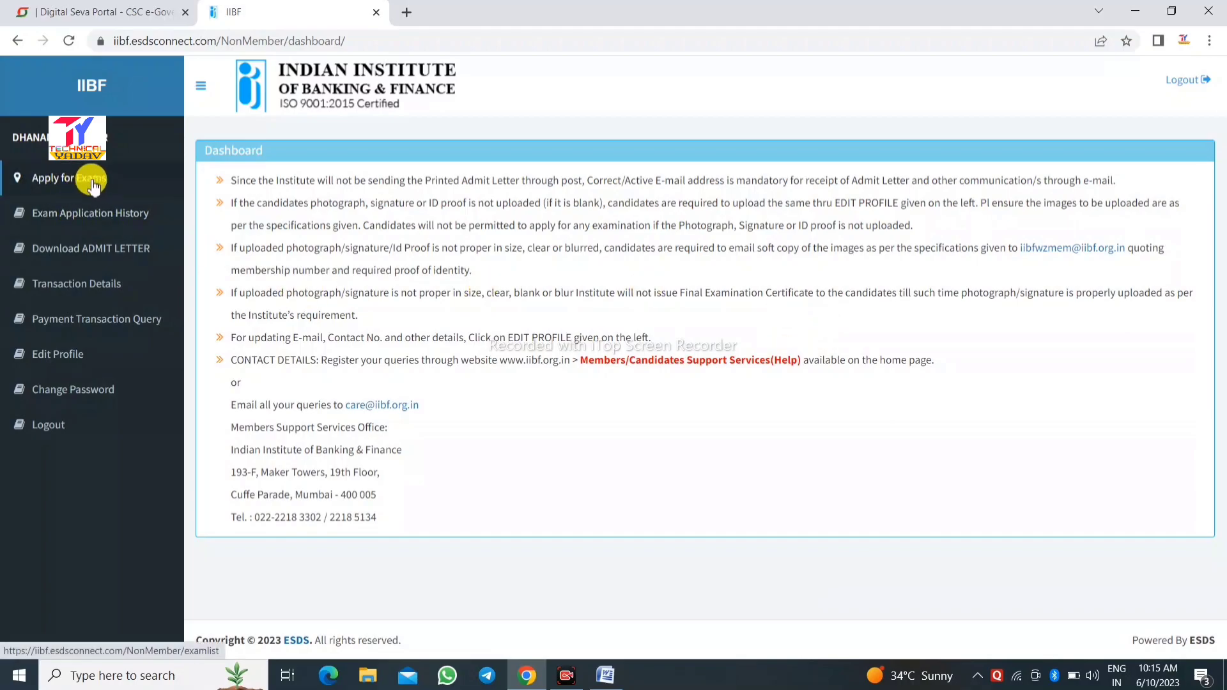
Step: Check the exam application history, open the June 2023 Business Correspondent admit letter and save it as a PDF
click(96, 221)
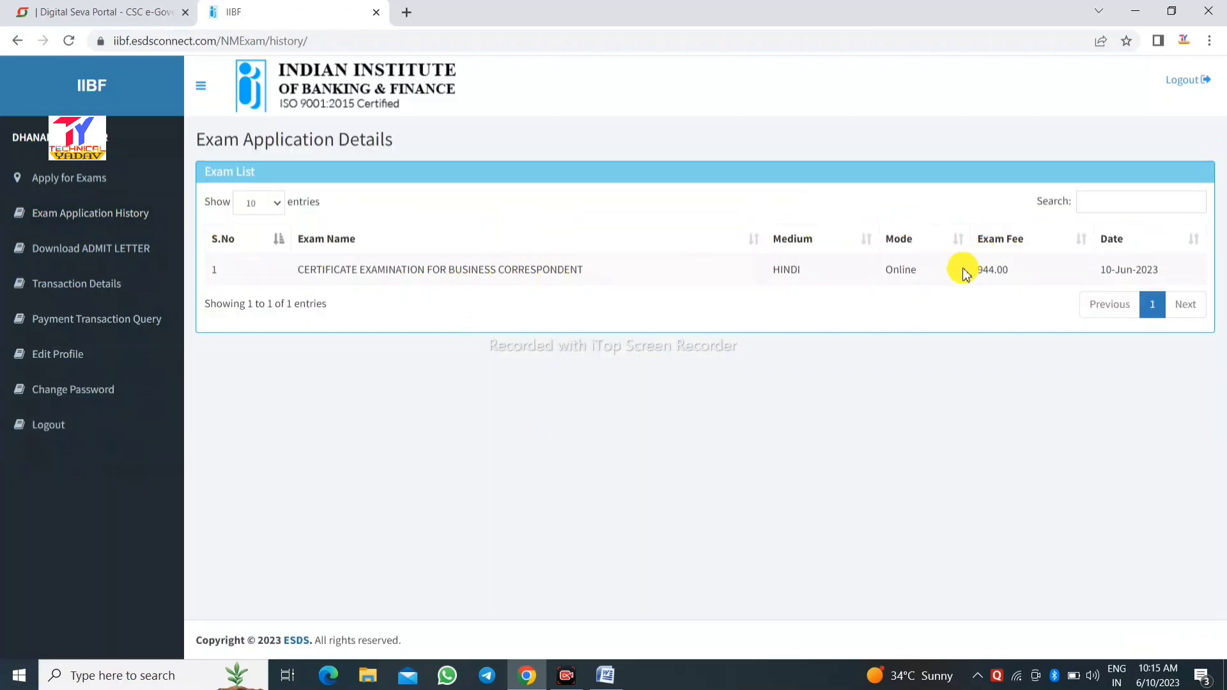
click(81, 255)
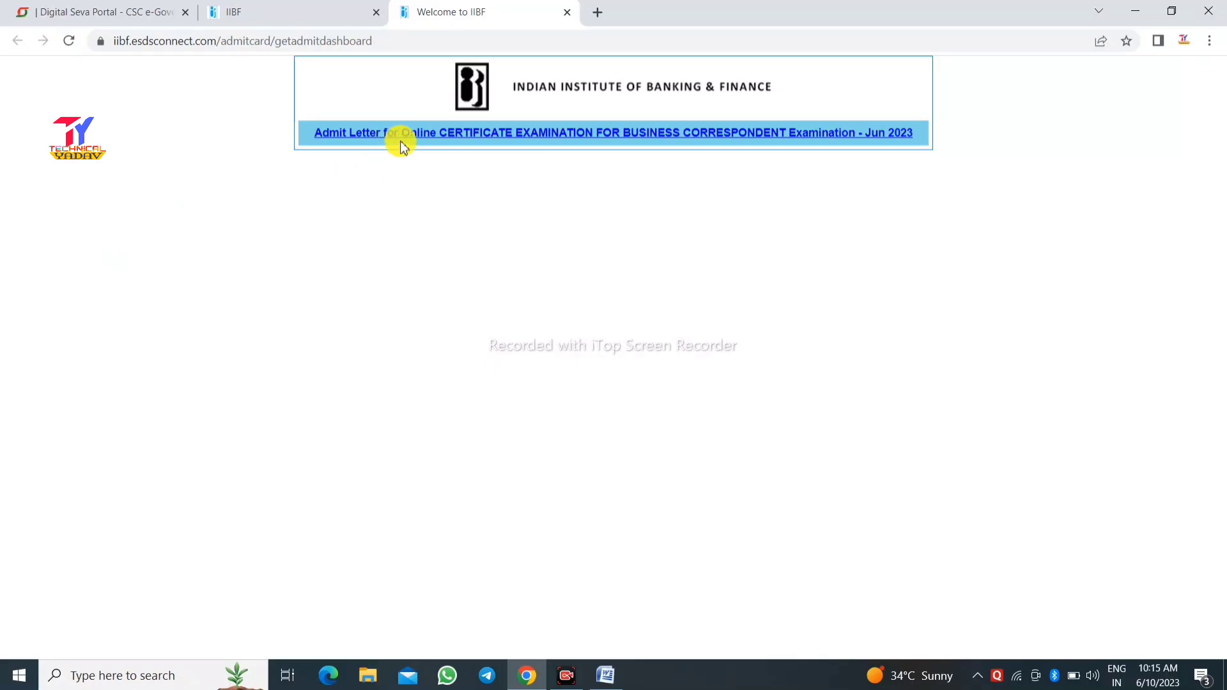
click(481, 138)
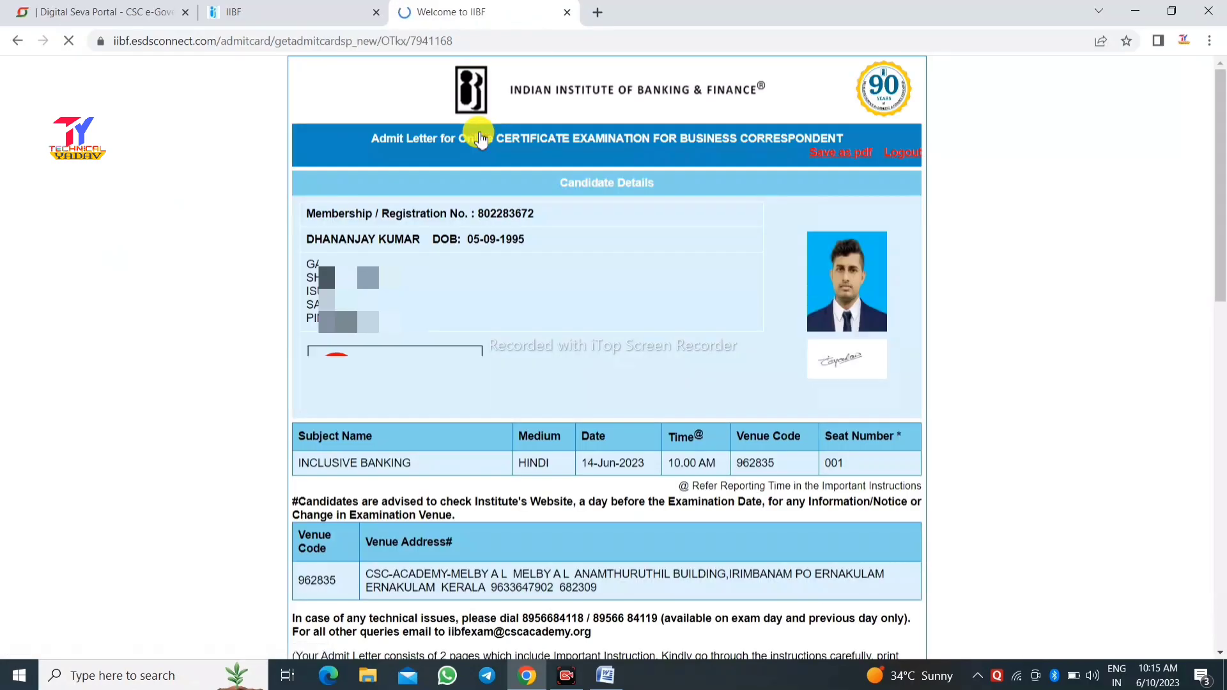
click(843, 155)
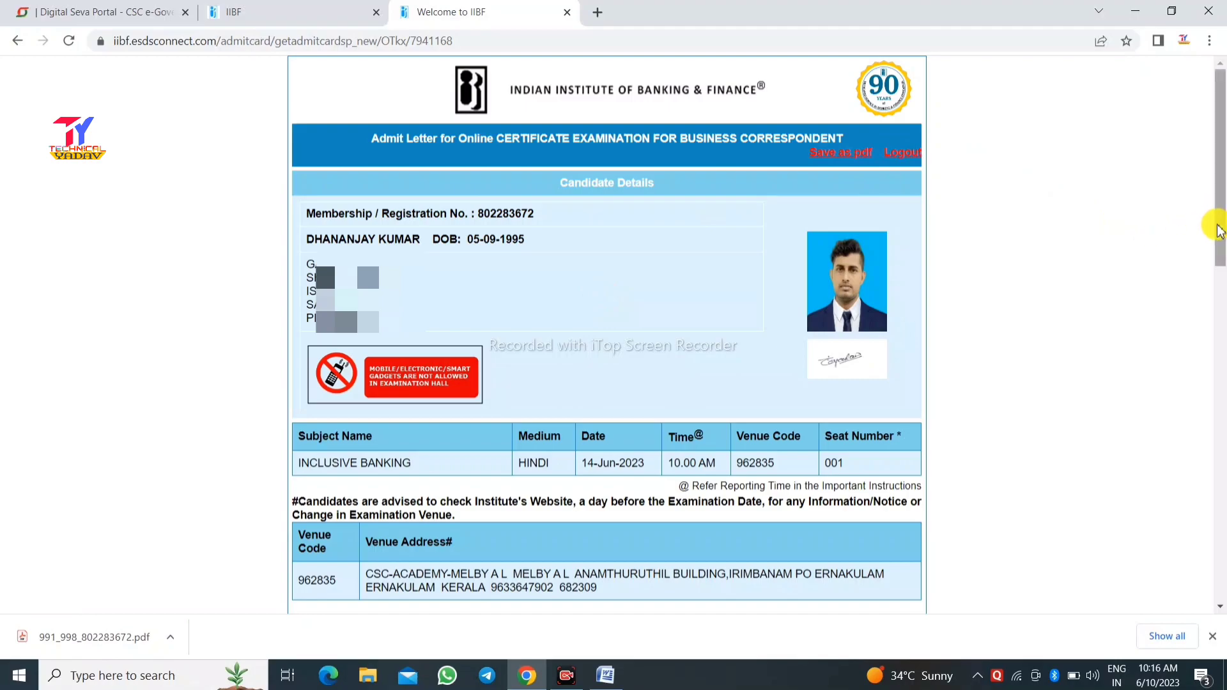
Step: Review the exam schedule, venue and login credentials on the admit letter, and close it
drag(1218, 234, 1218, 339)
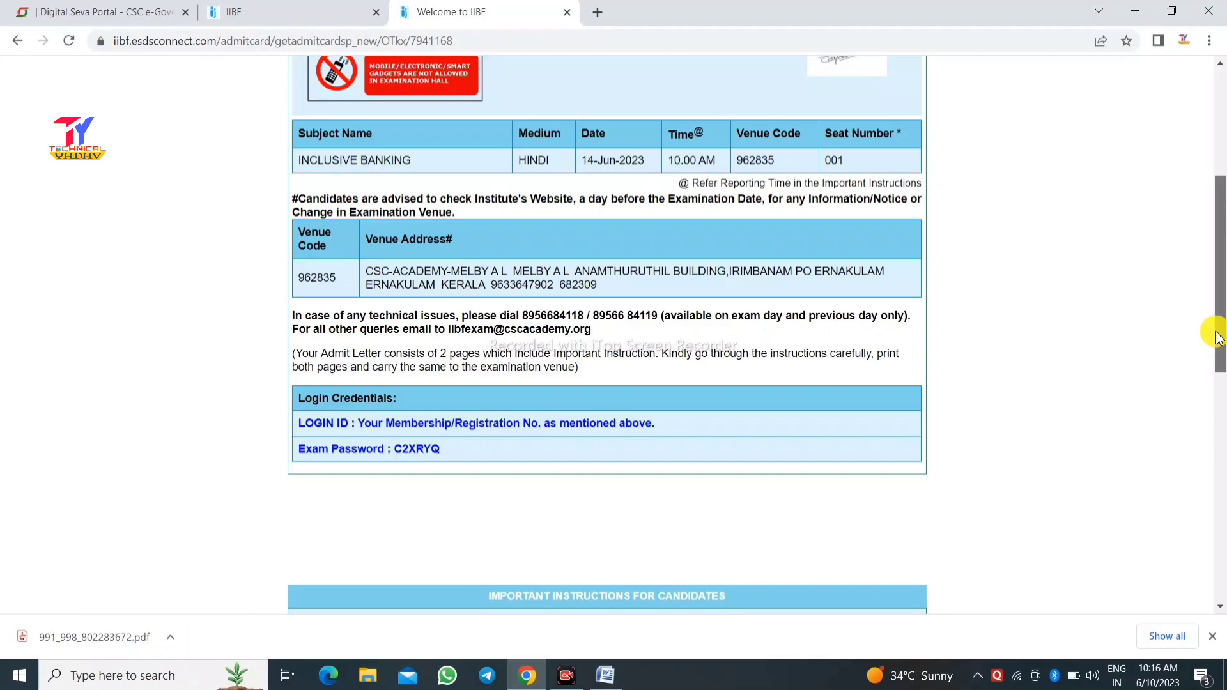
drag(1217, 339, 1216, 339)
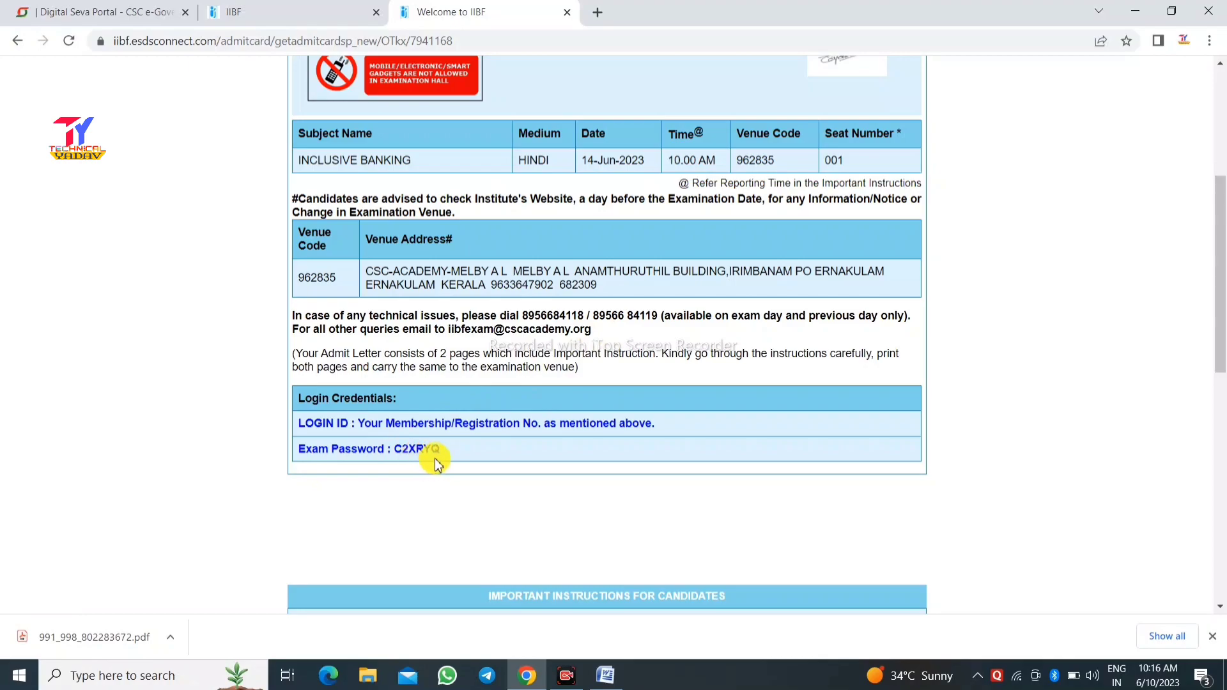
scroll(443, 455, up, 10)
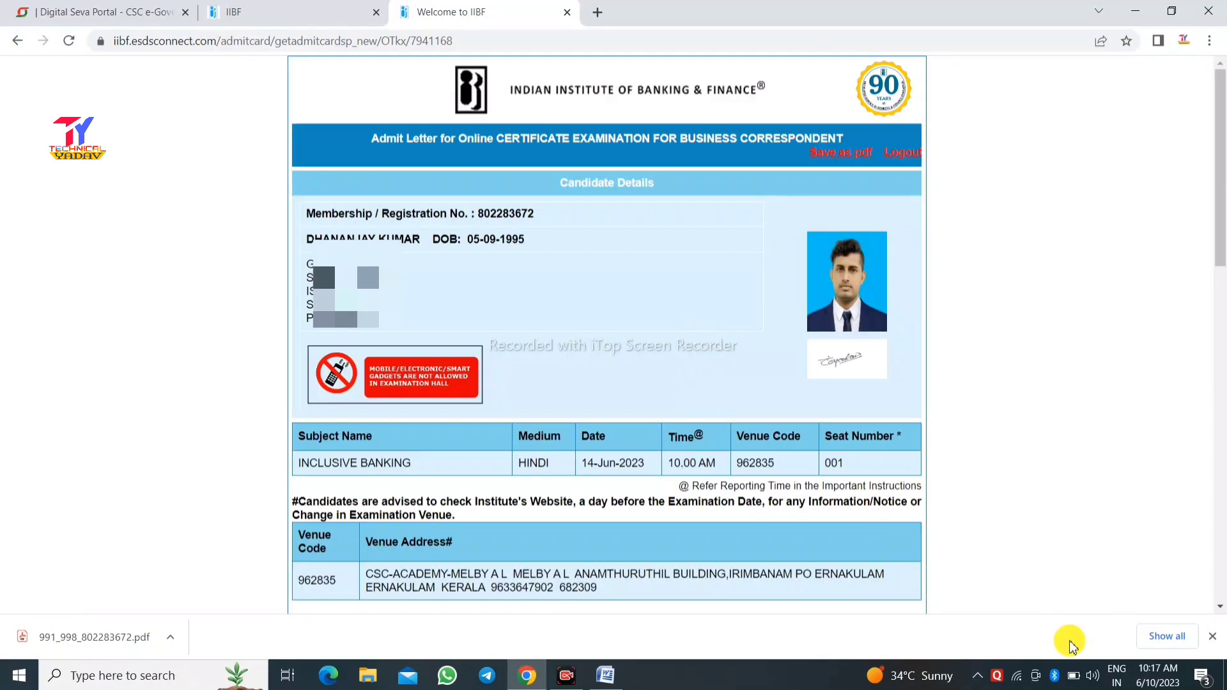
key(ctrl+w)
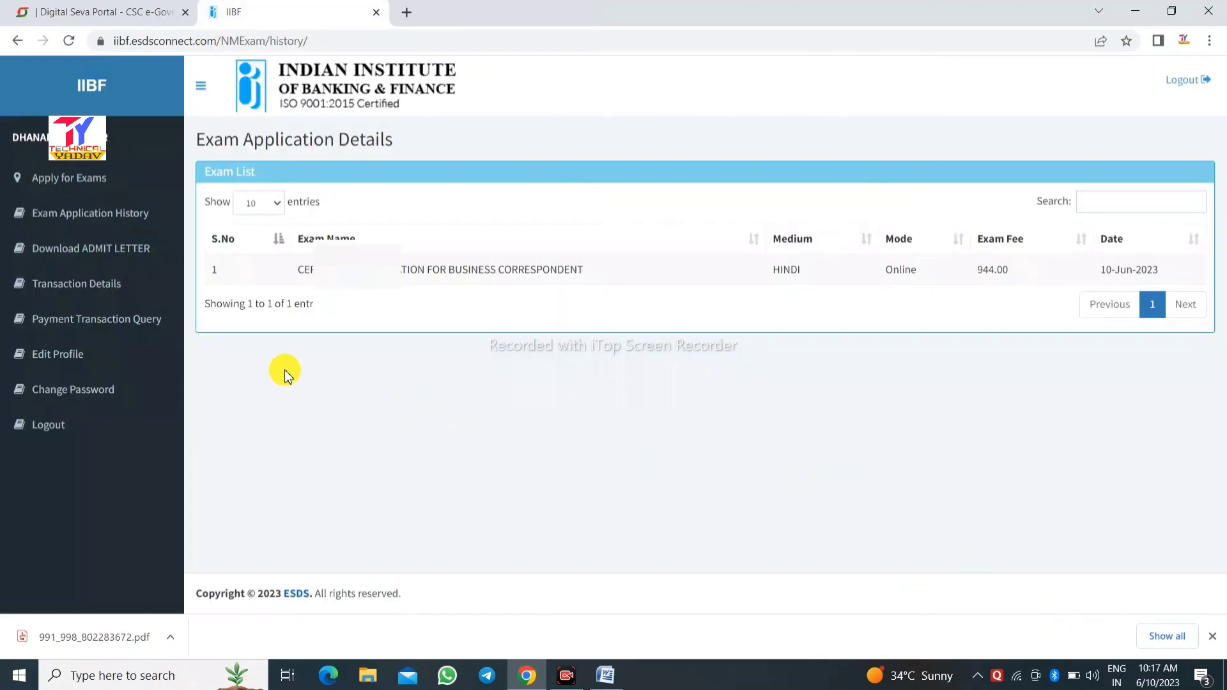
Step: Look through the online transaction details, the payment query form and the profile edit page of the account
click(93, 289)
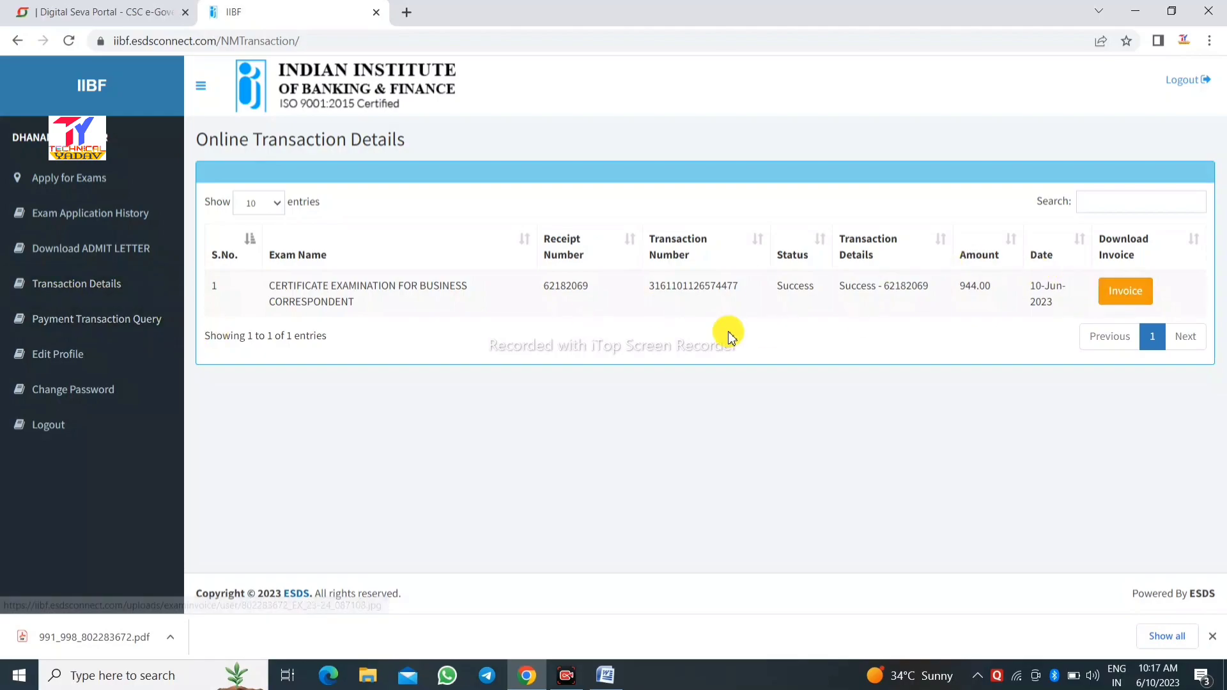
click(83, 319)
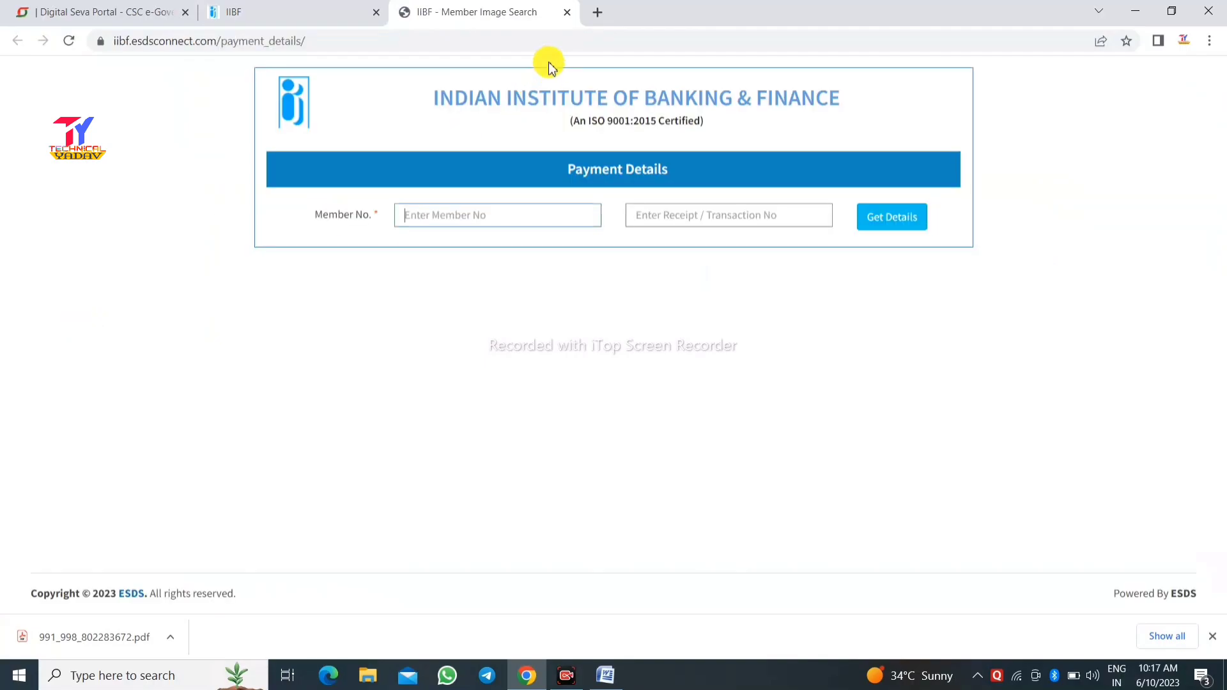
click(567, 12)
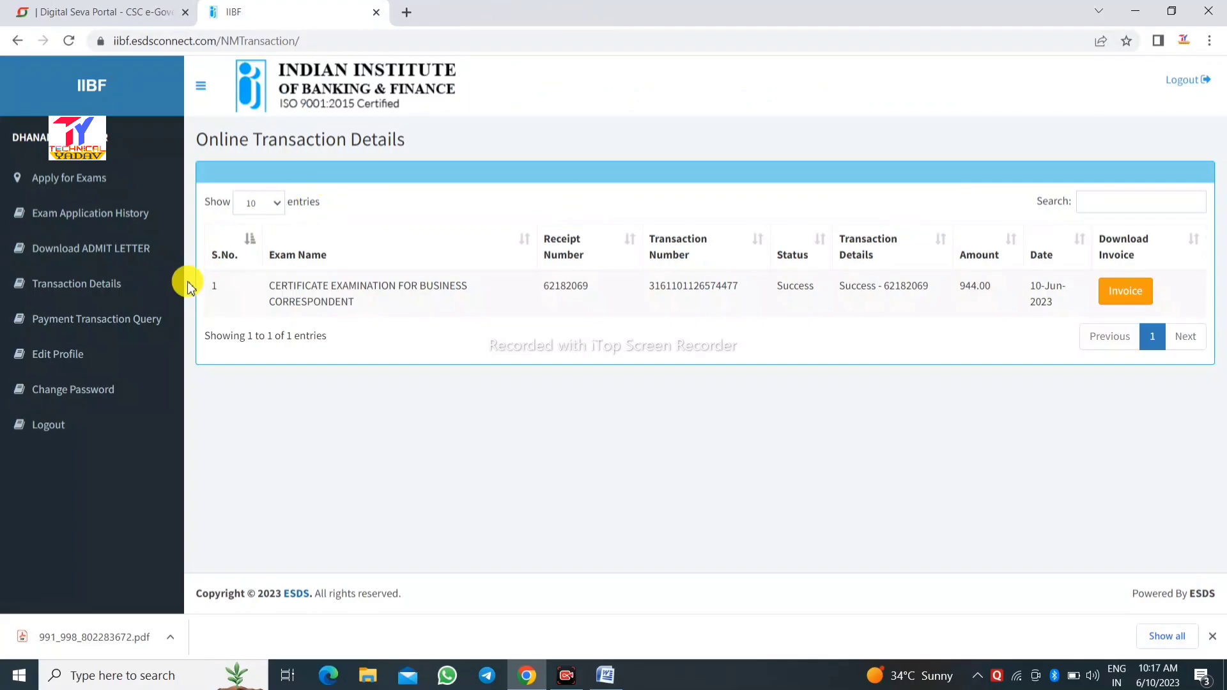
click(66, 362)
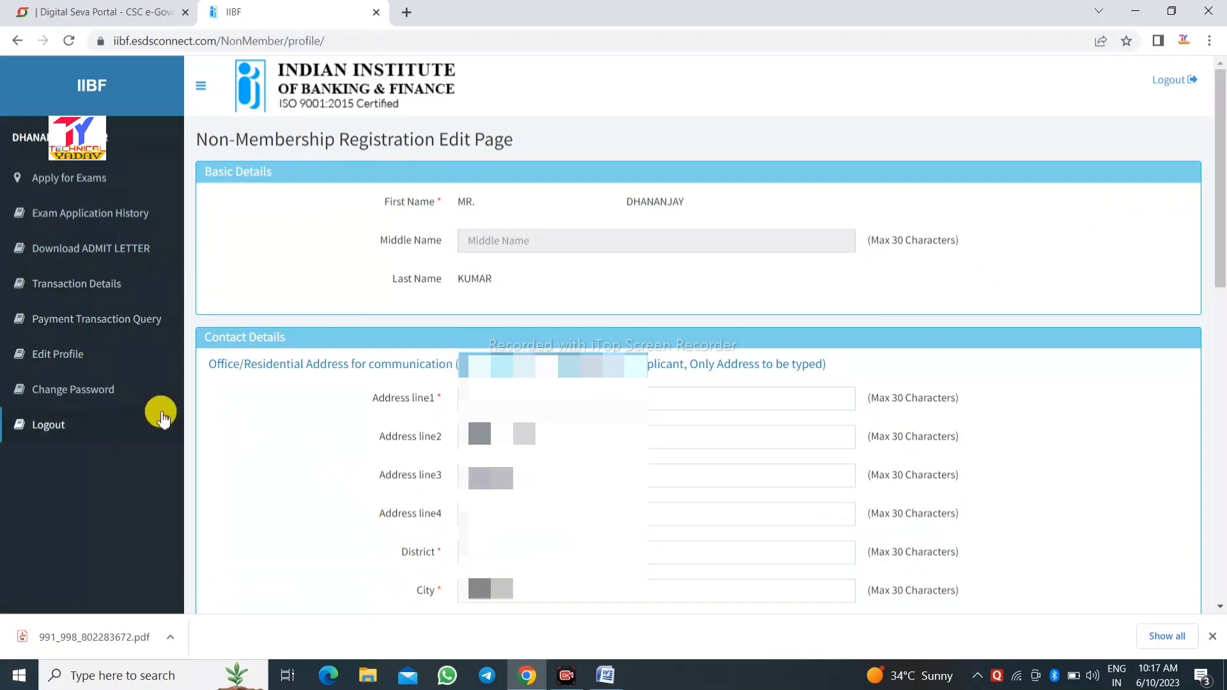
Step: Try to change the account password by submitting the current password and the new password with its repetition
click(66, 398)
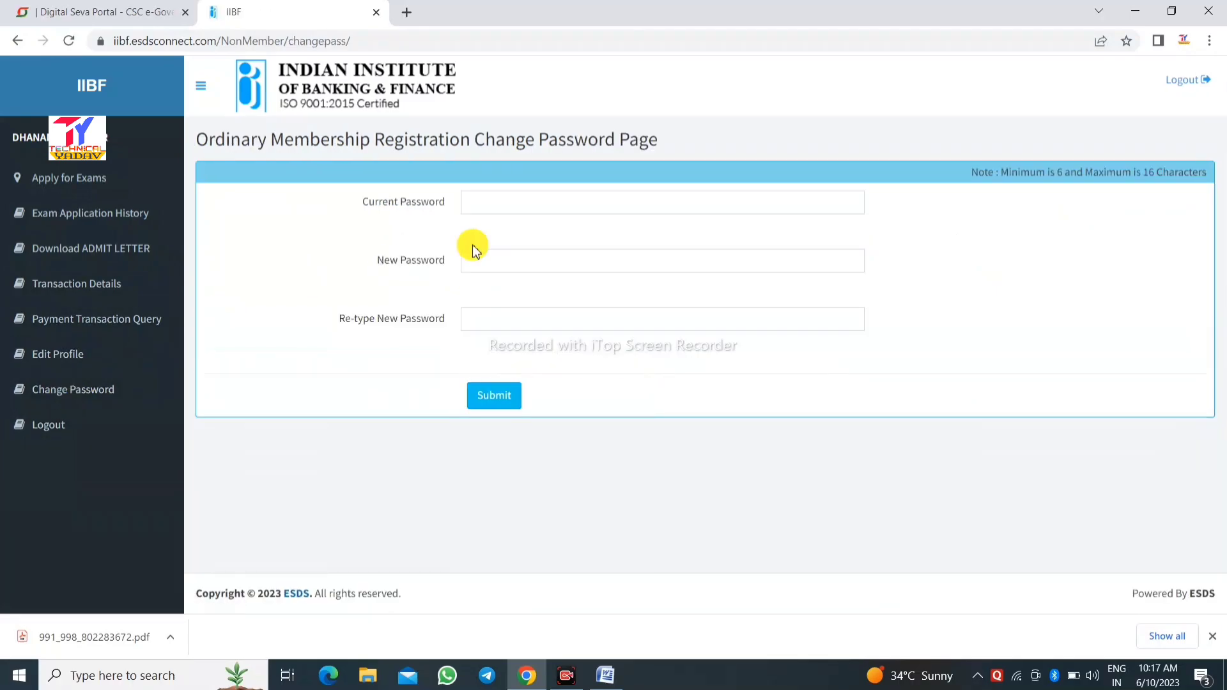
click(518, 204)
text(********)
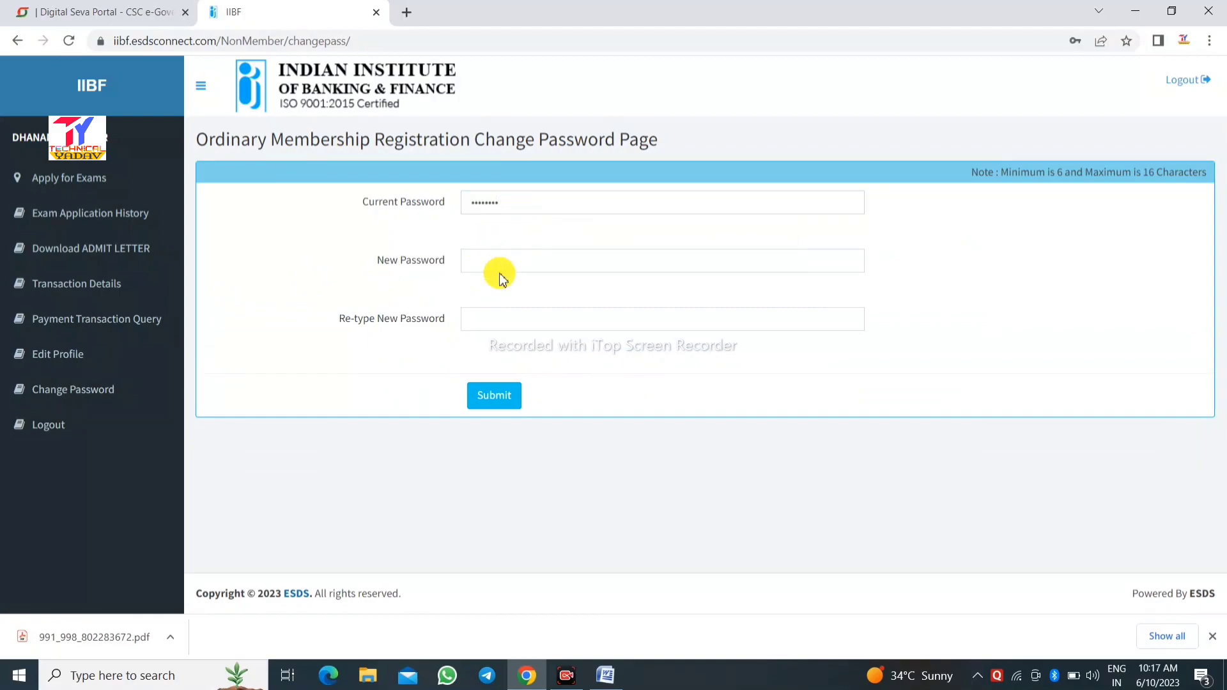
click(497, 262)
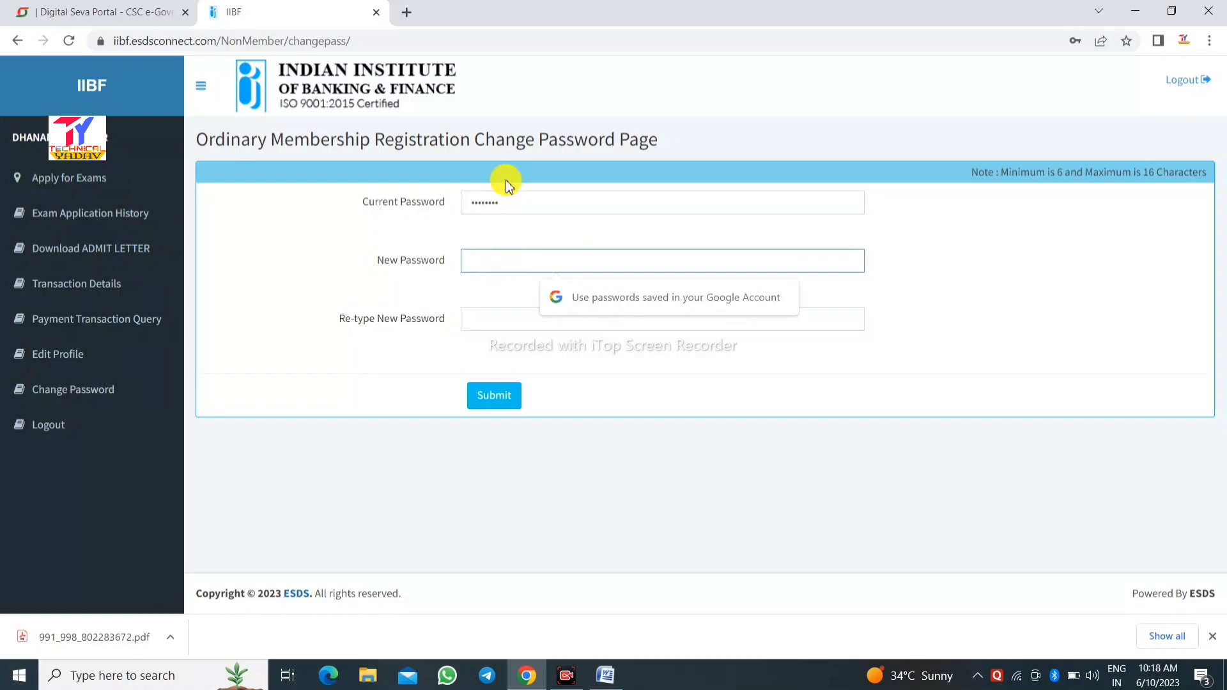
text(*********)
key(Tab)
text(*********)
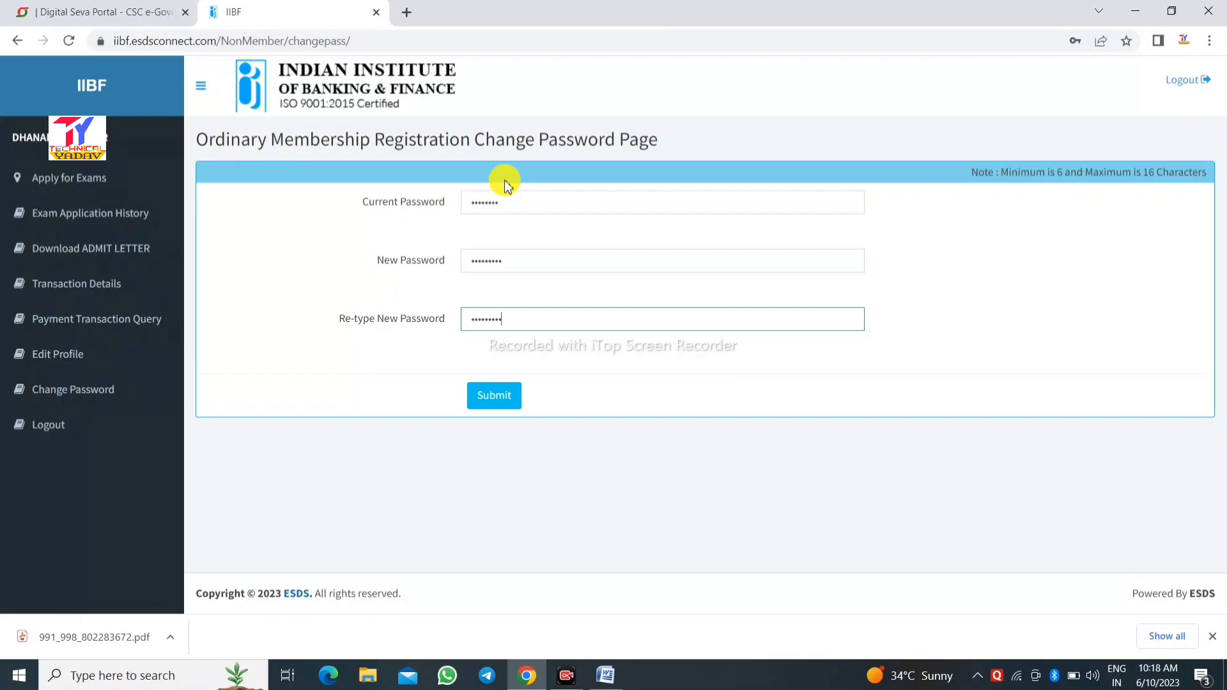
click(484, 397)
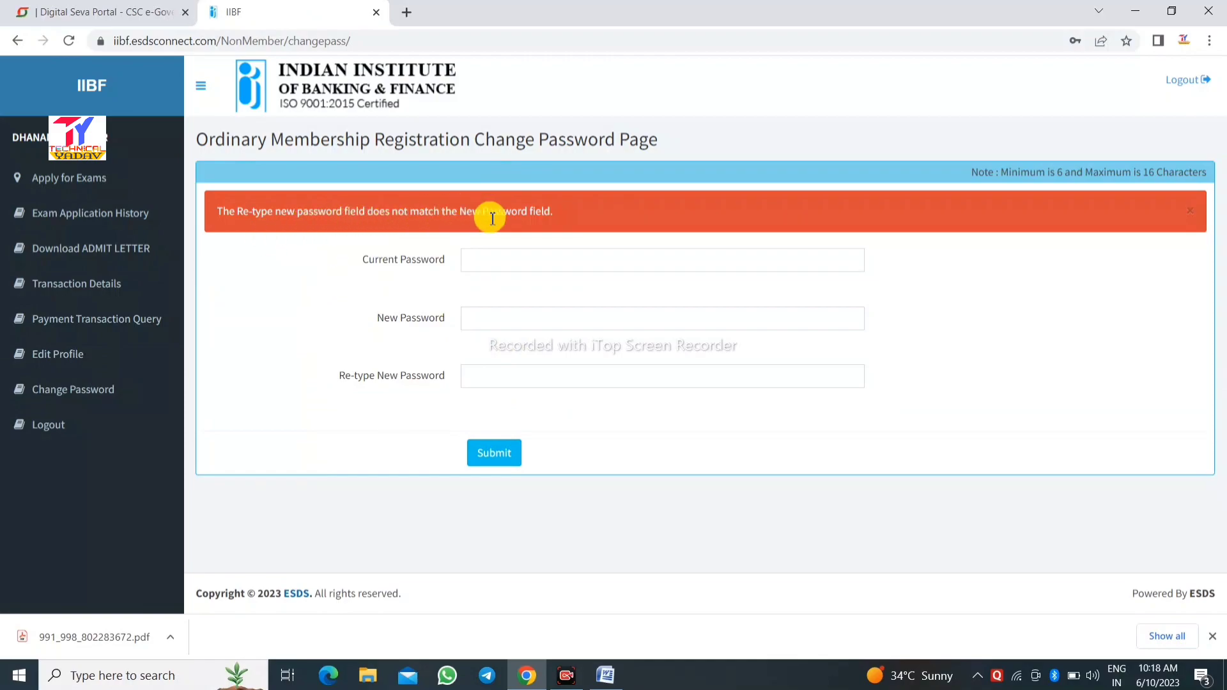
Step: Enter the current password again, fill in the new password and its repetition, and submit the password change
click(512, 259)
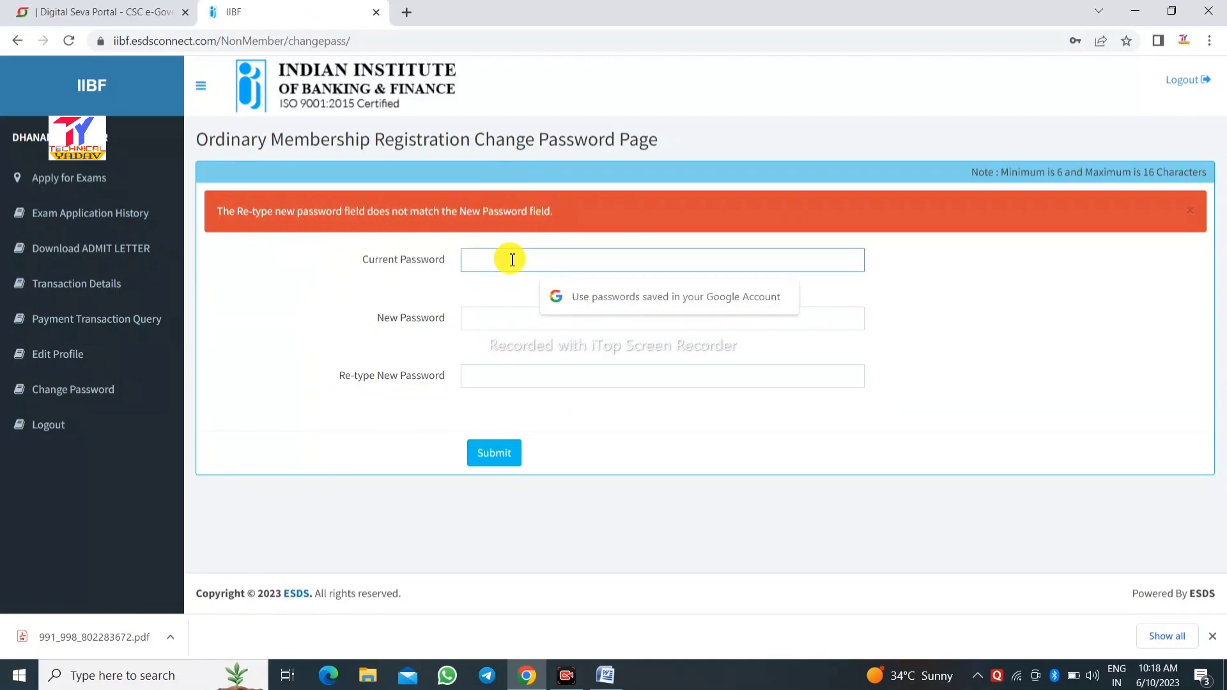
key(ctrl+v)
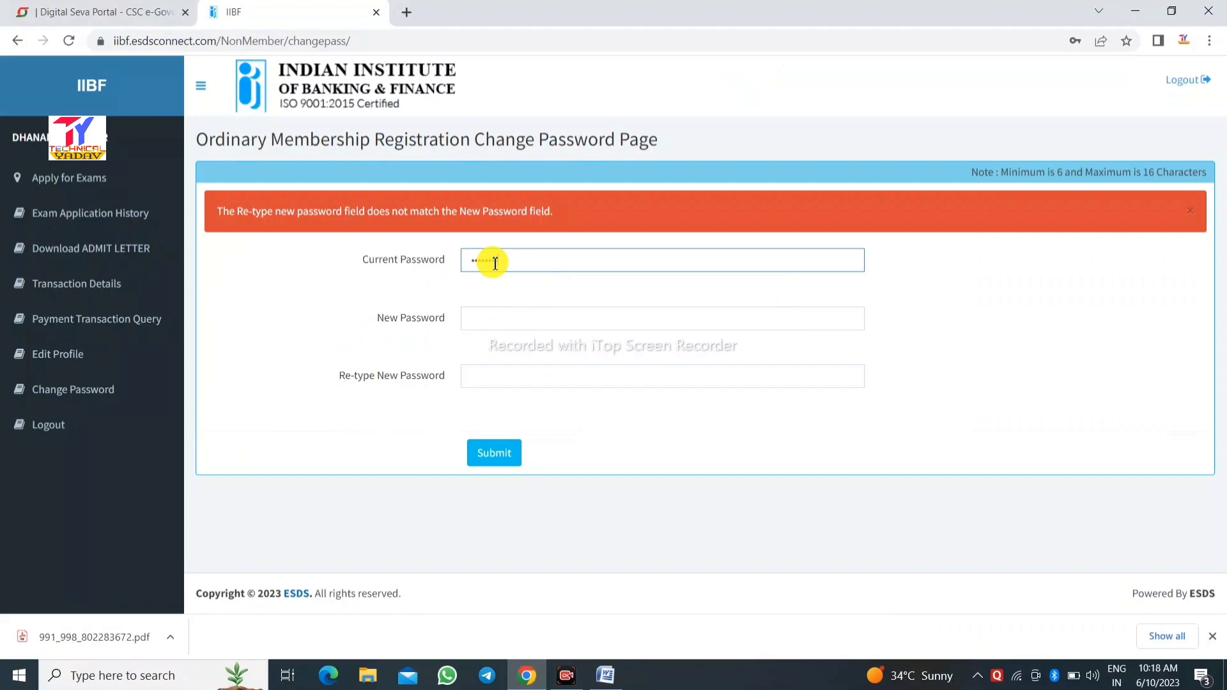
click(498, 321)
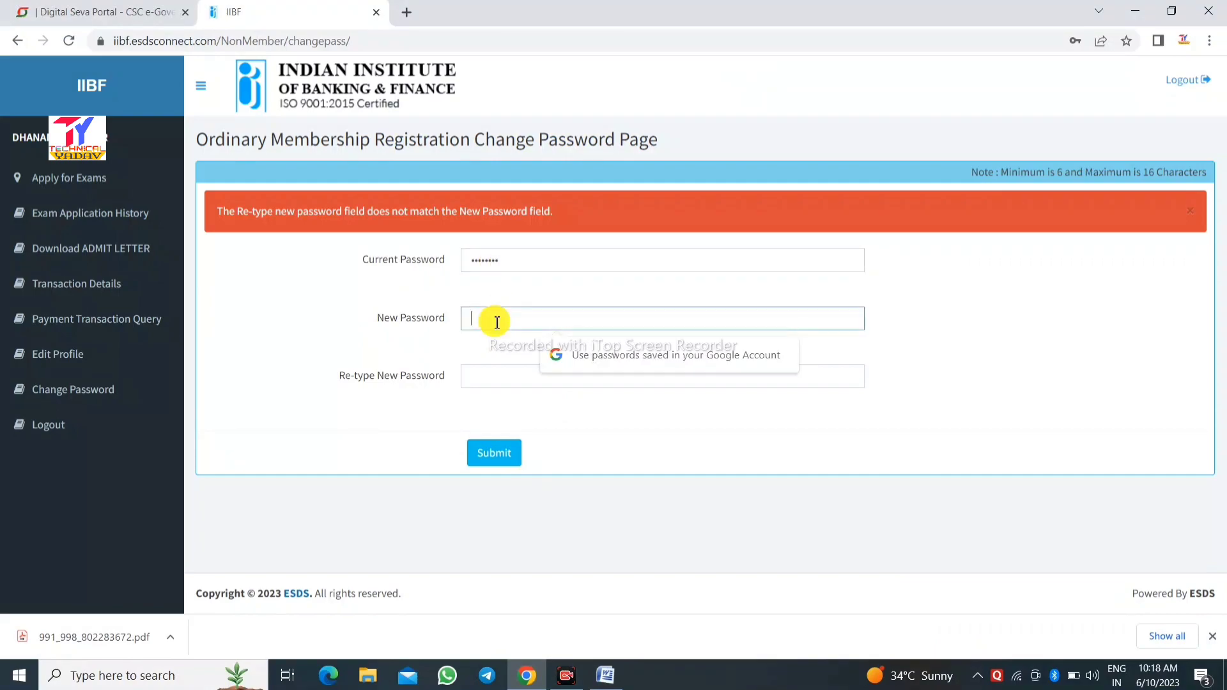
text(••)
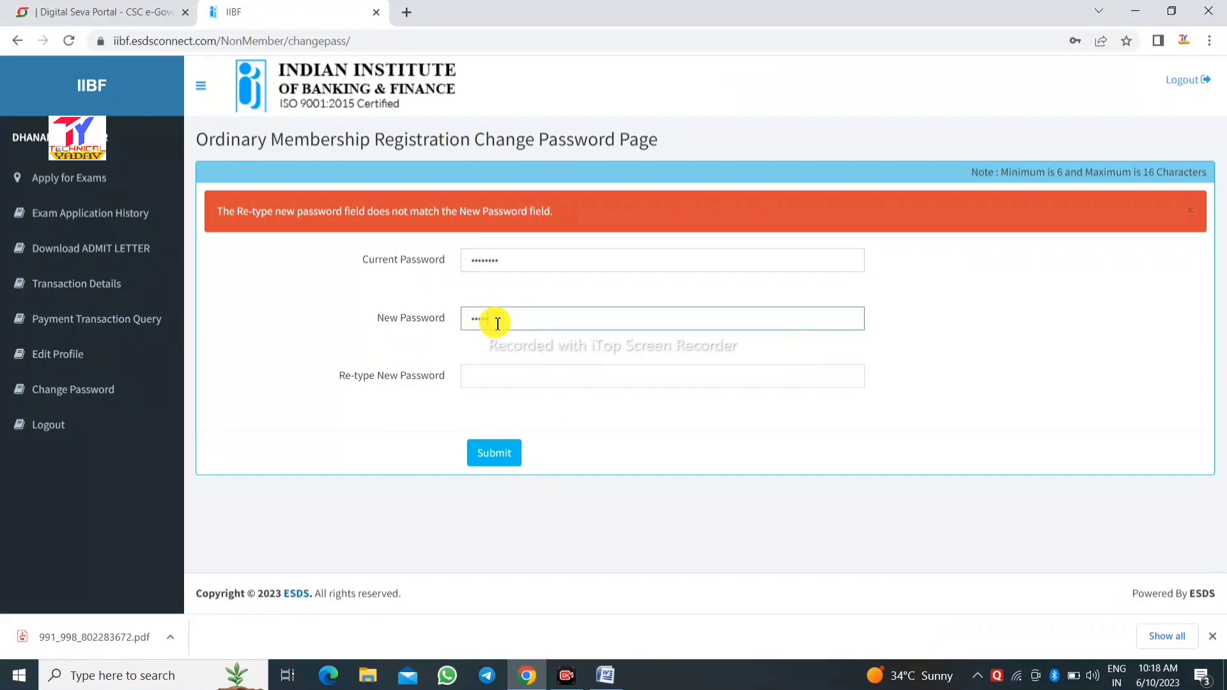
key(Tab)
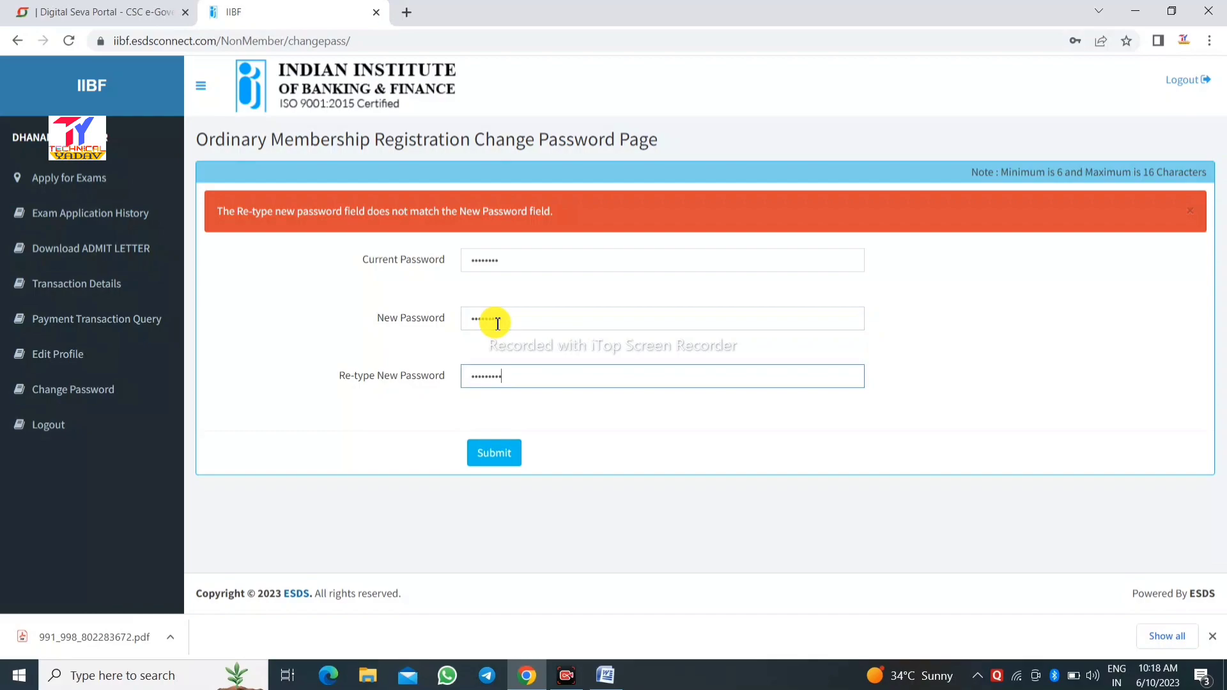
key(Return)
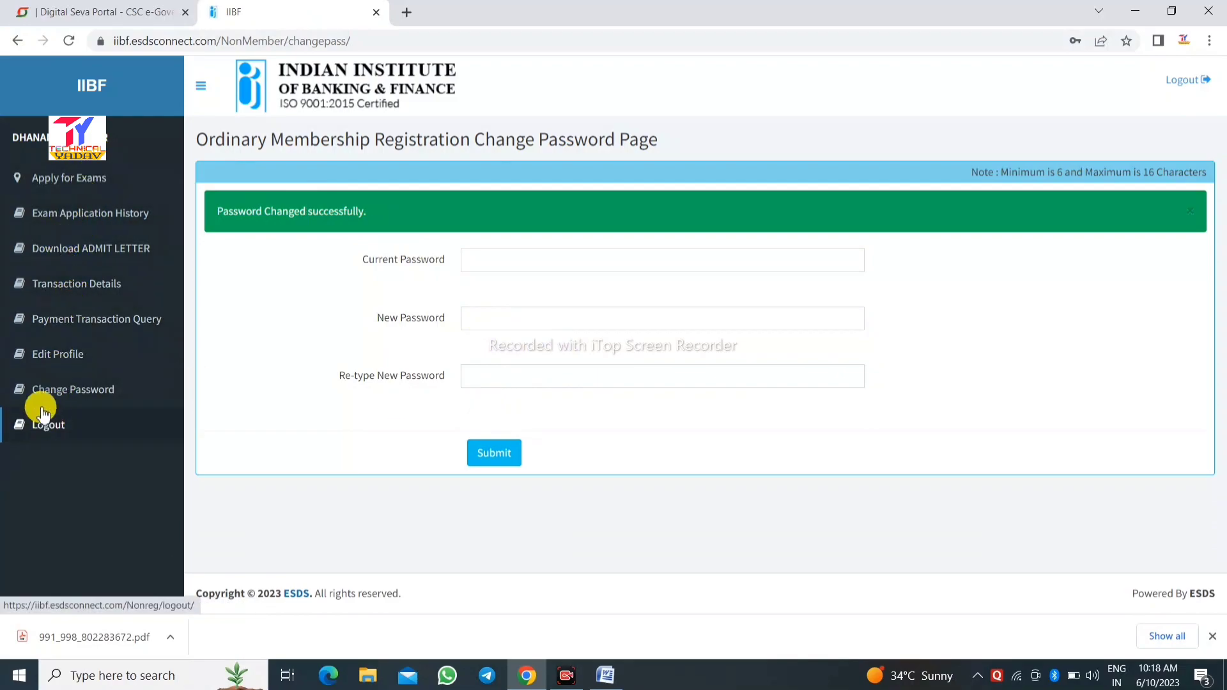
click(198, 89)
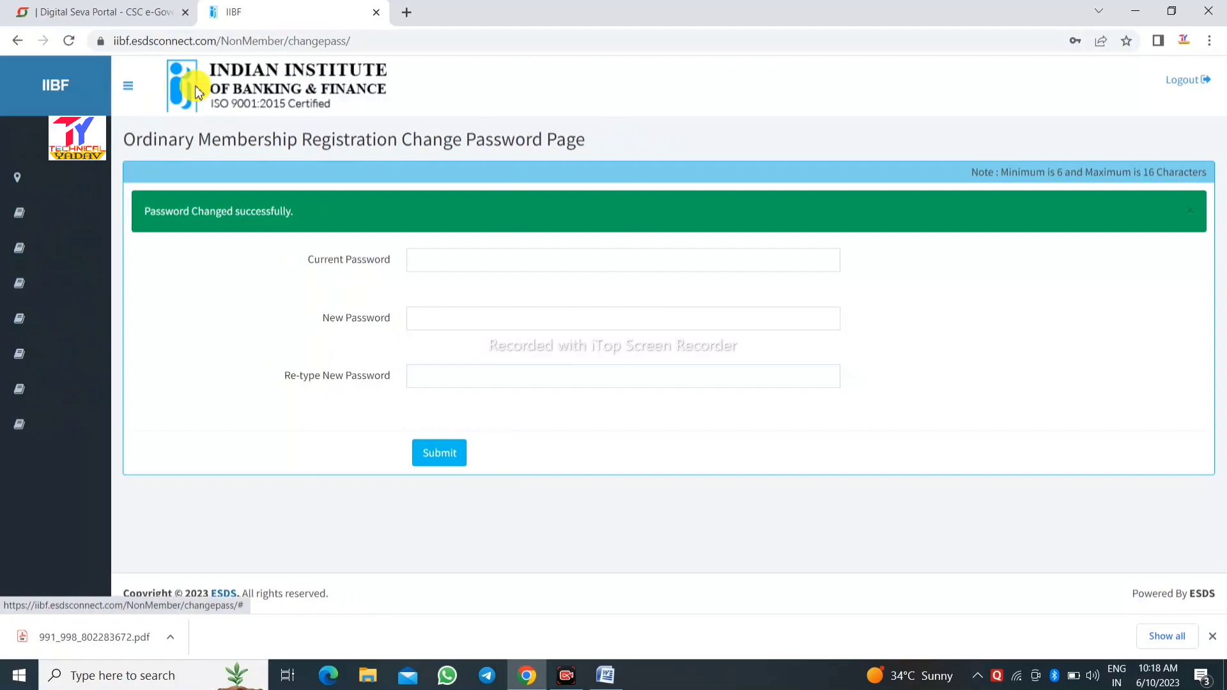
click(64, 90)
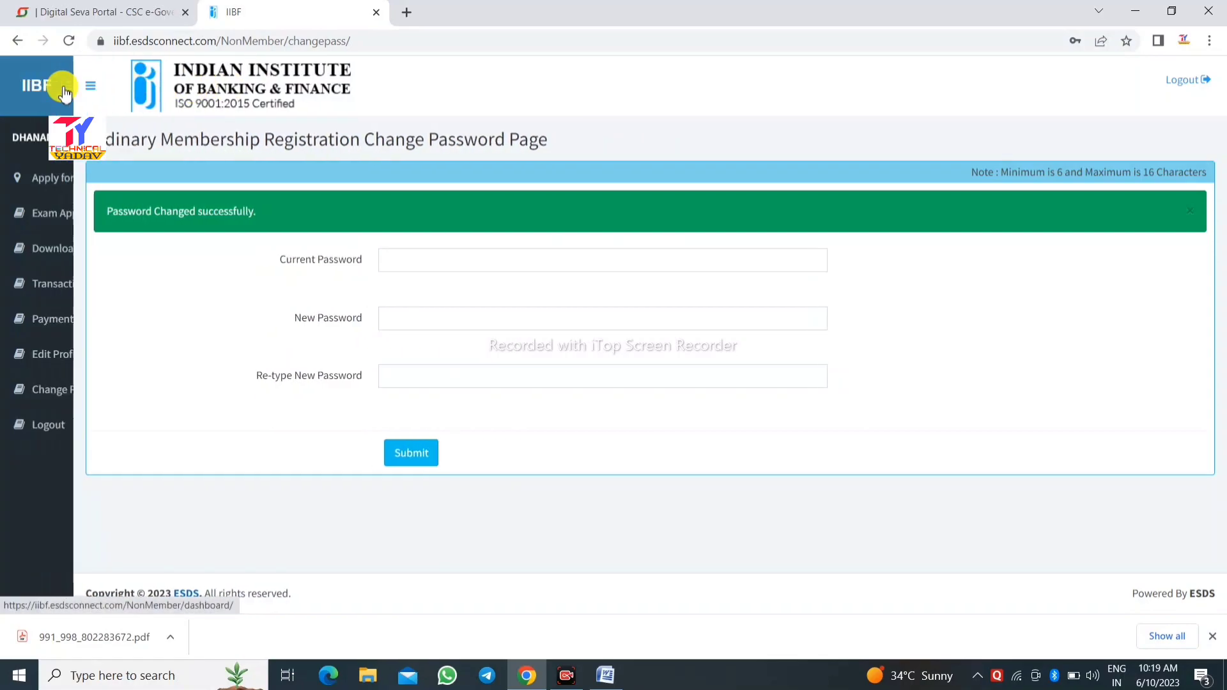